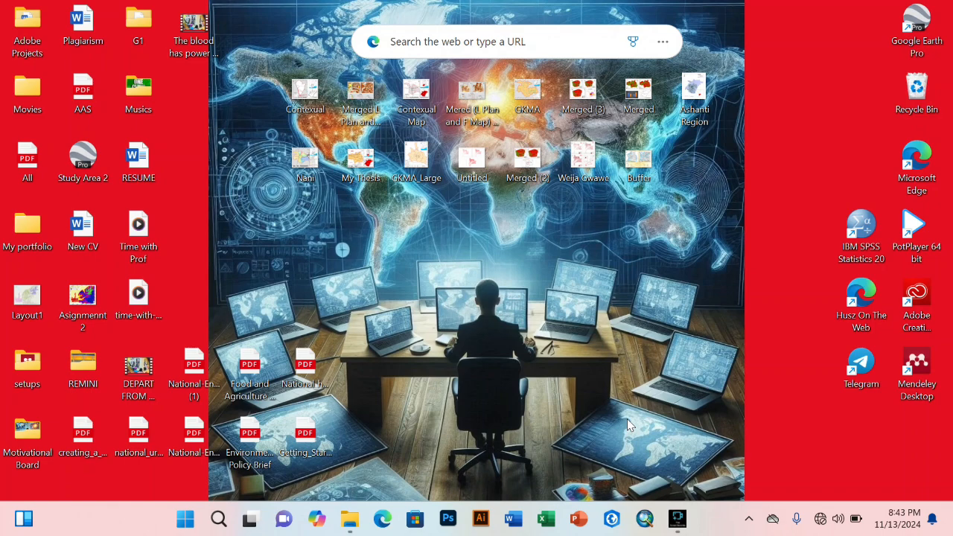
Step: Launch ArcMap, preview the recent maps (Nani, Contexual, Buffer, Apemso), then close the chooser
click(647, 520)
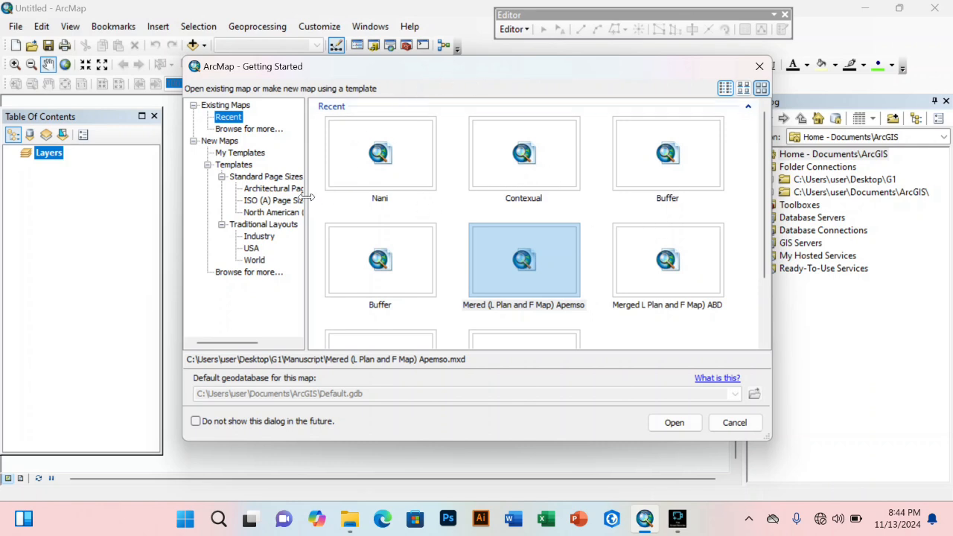
click(402, 179)
click(520, 184)
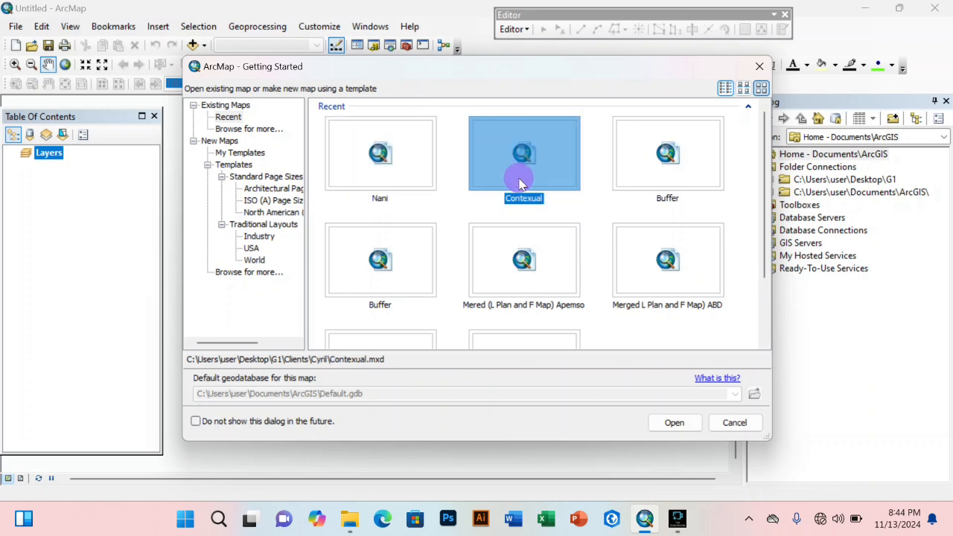
click(672, 183)
click(516, 267)
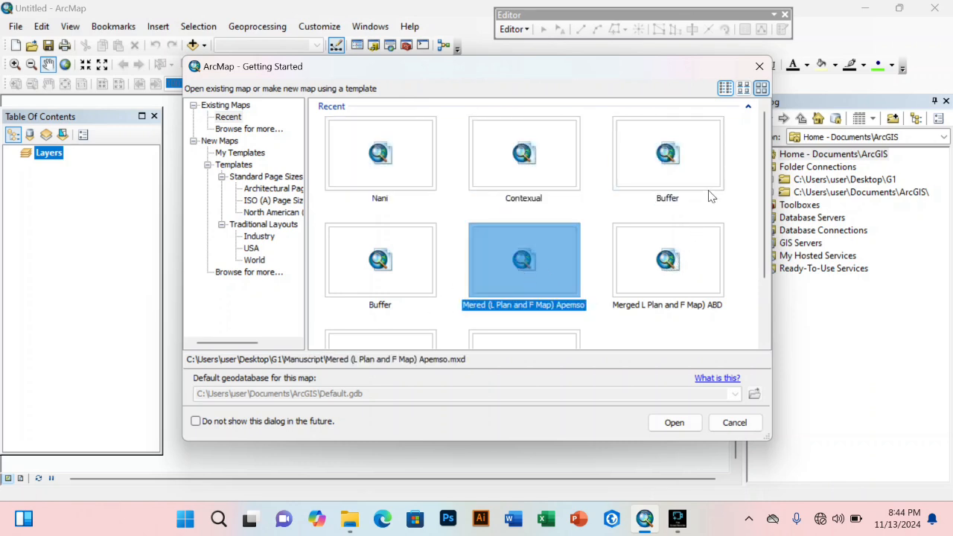
click(759, 68)
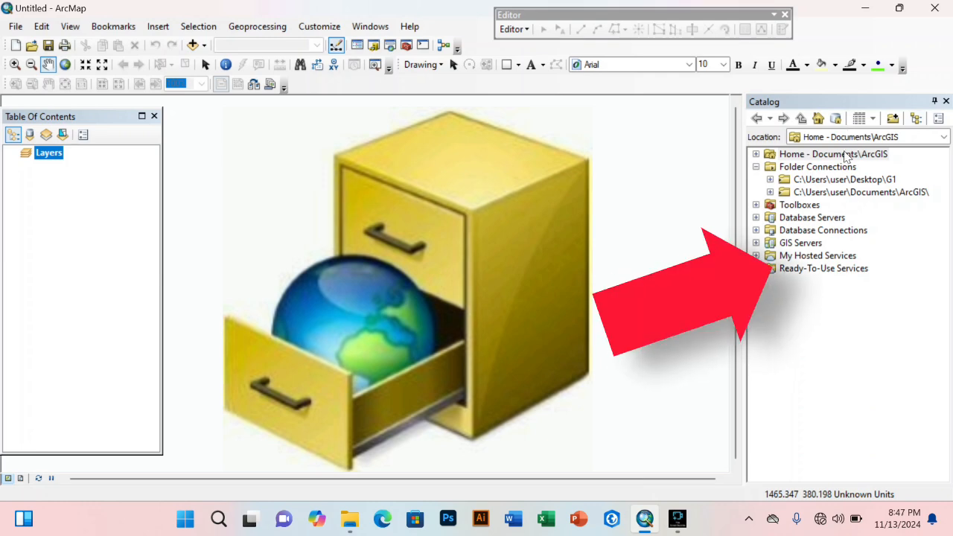
Step: Close the Catalog window and bring it back through the Catalog button and Windows > Catalog
click(945, 101)
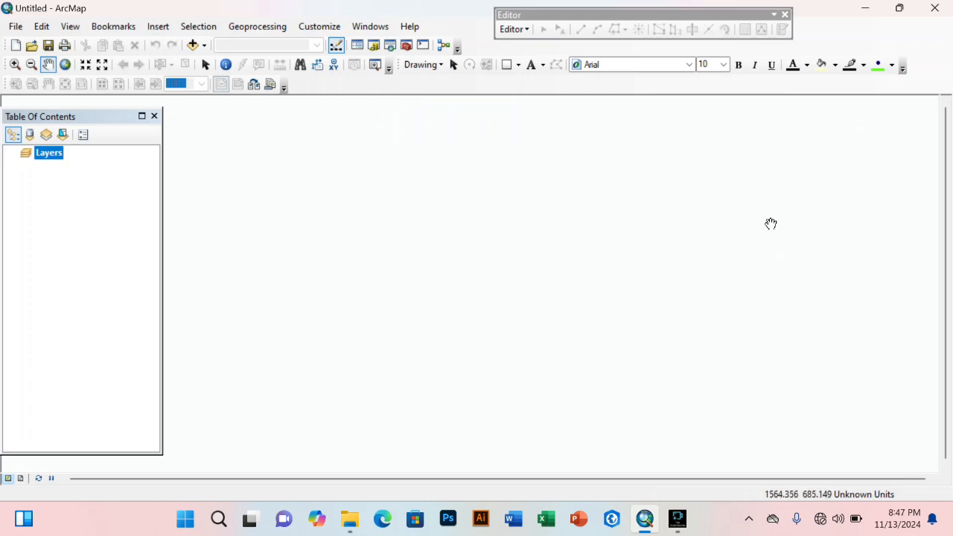
click(373, 45)
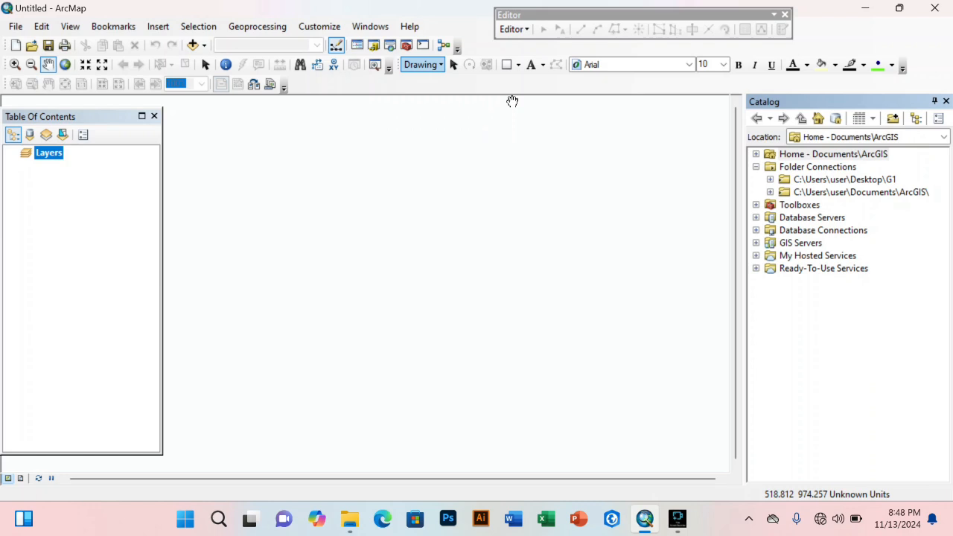
click(944, 100)
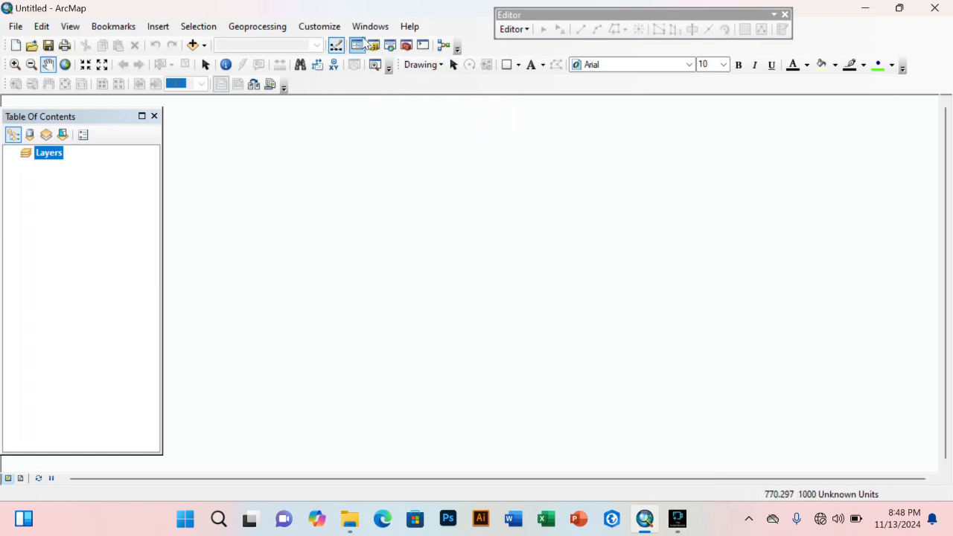
click(370, 26)
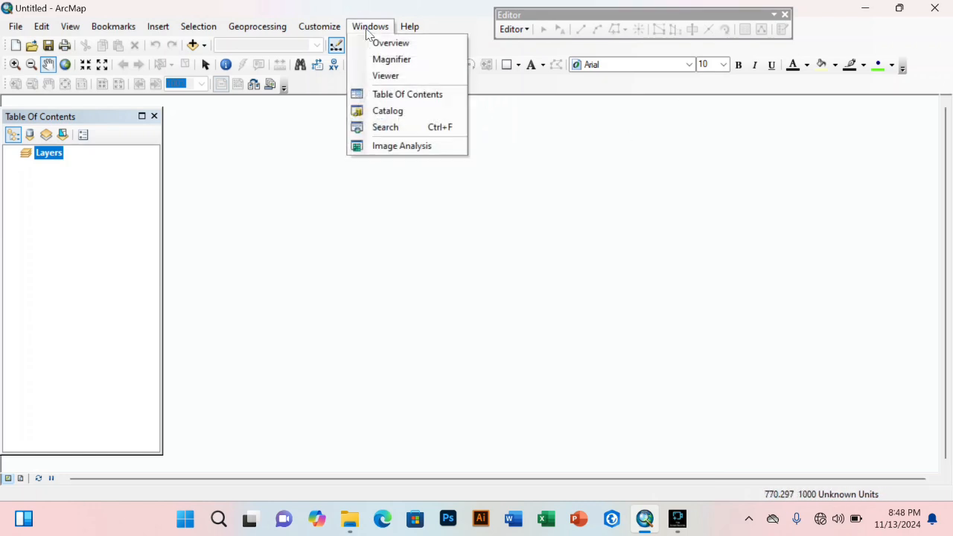
click(380, 111)
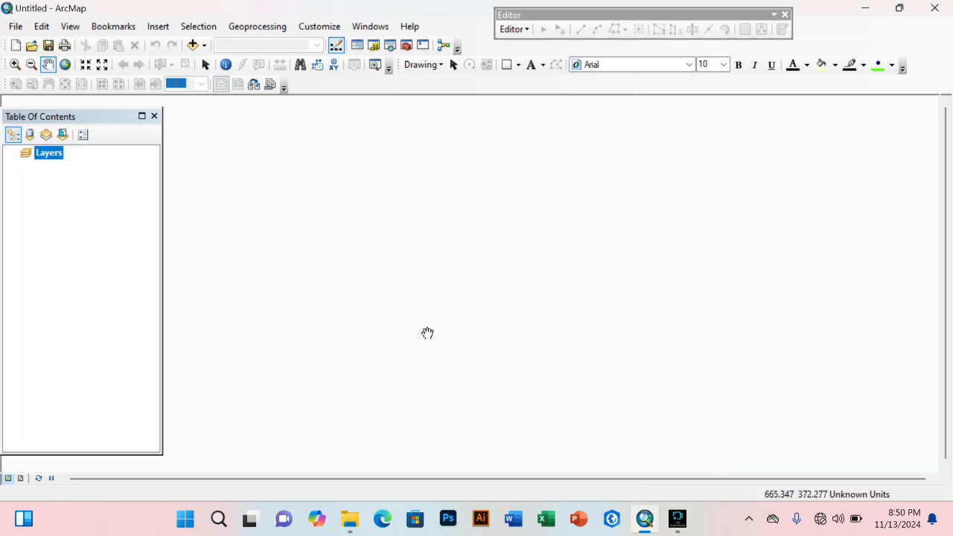
Step: Slide open the auto-hidden Catalog panel to show home folder, Folder Connections and toolboxes
click(374, 45)
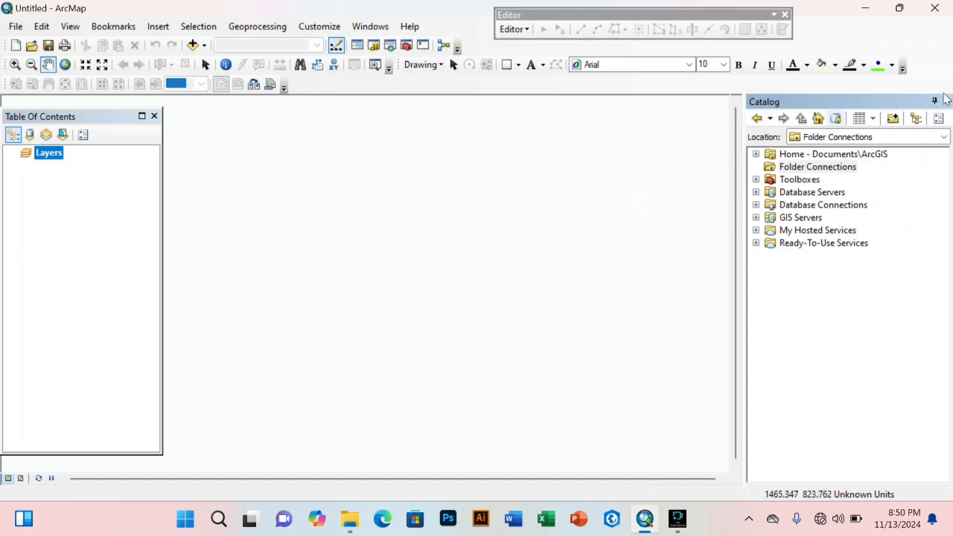
Step: Add a folder connection to C:\Users\user\Desktop\G1 under Folder Connections
right_click(815, 174)
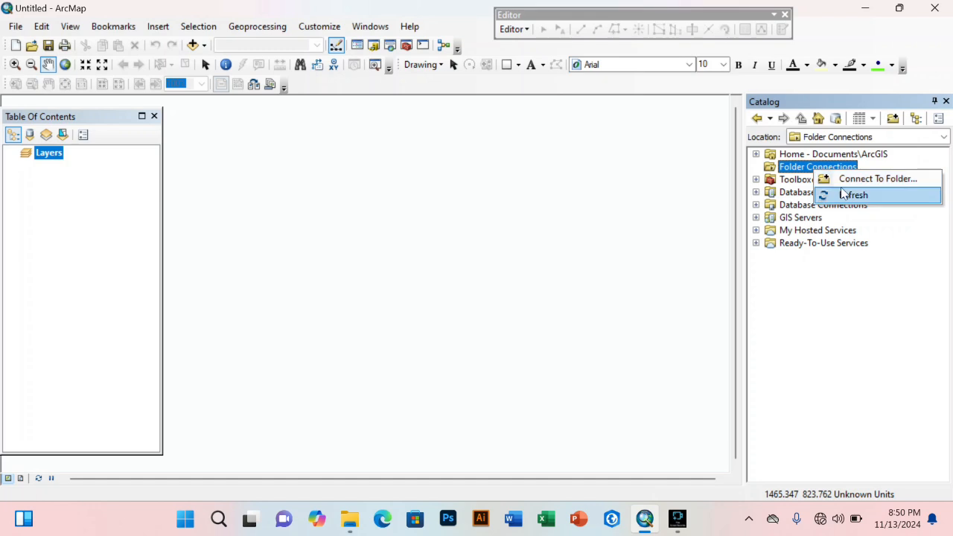
click(843, 180)
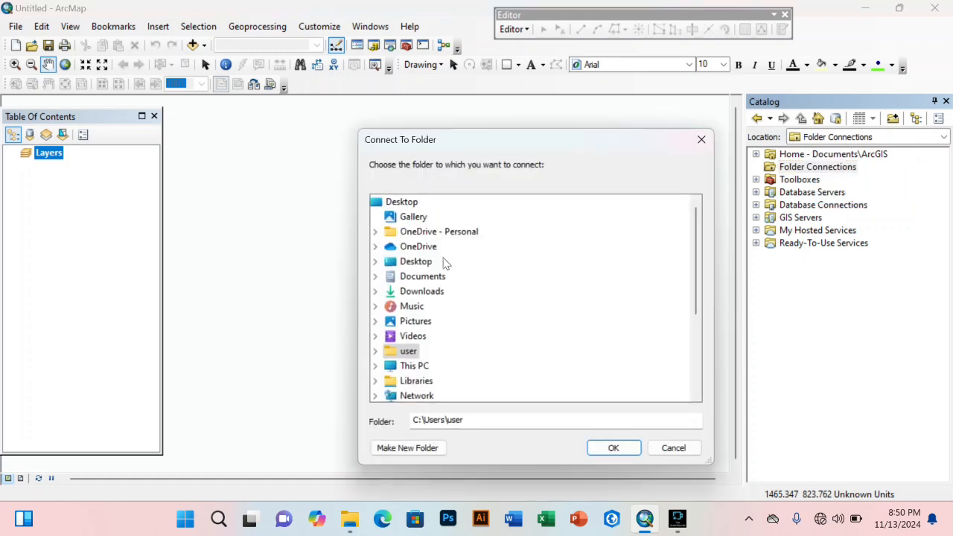
double_click(391, 262)
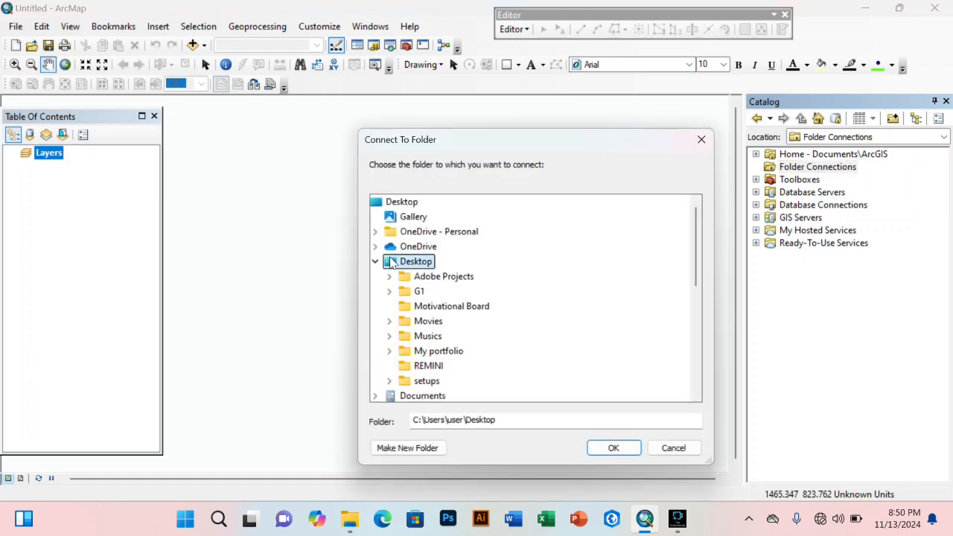
double_click(417, 291)
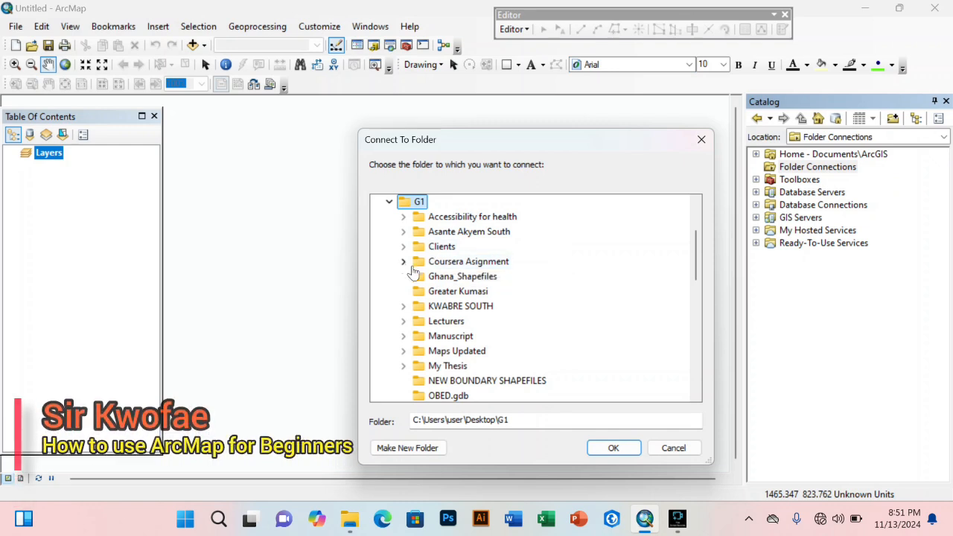
click(442, 292)
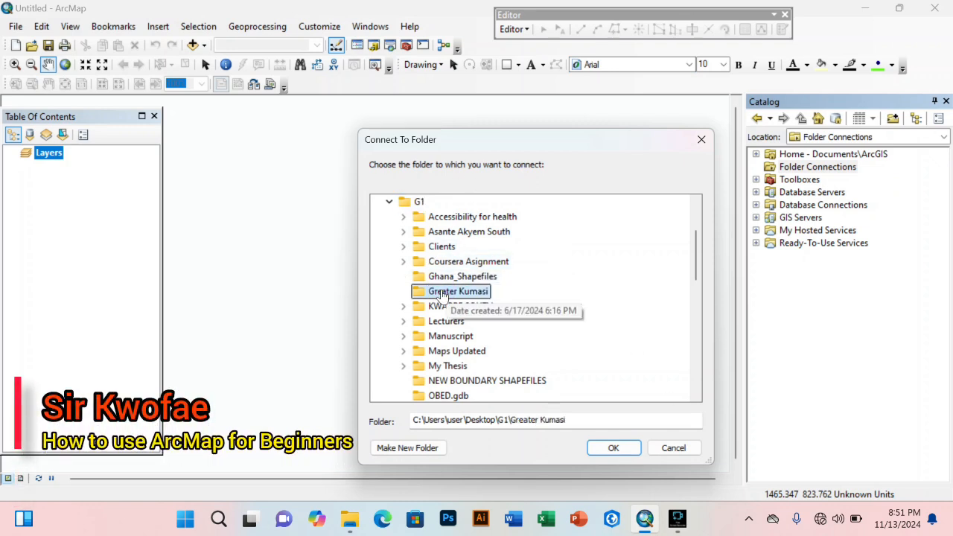
click(406, 205)
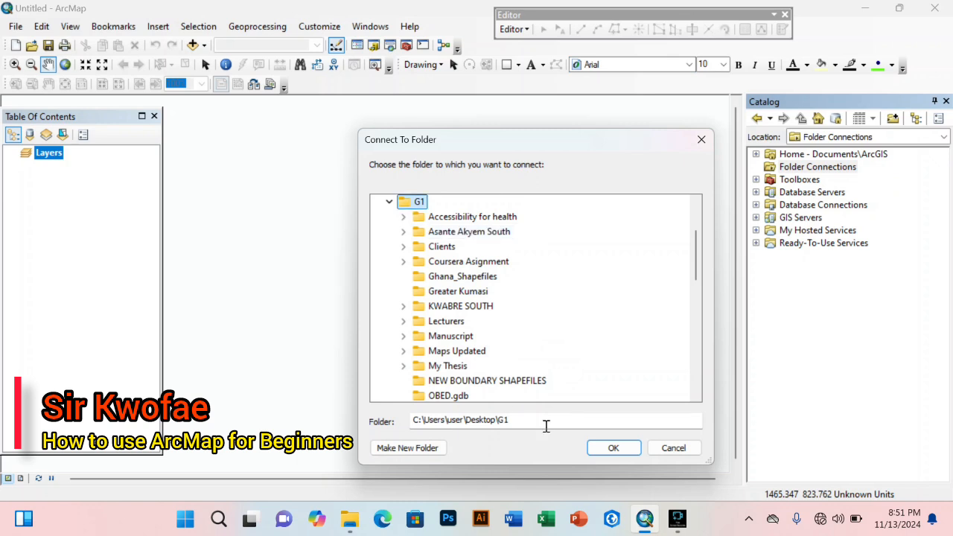
click(624, 454)
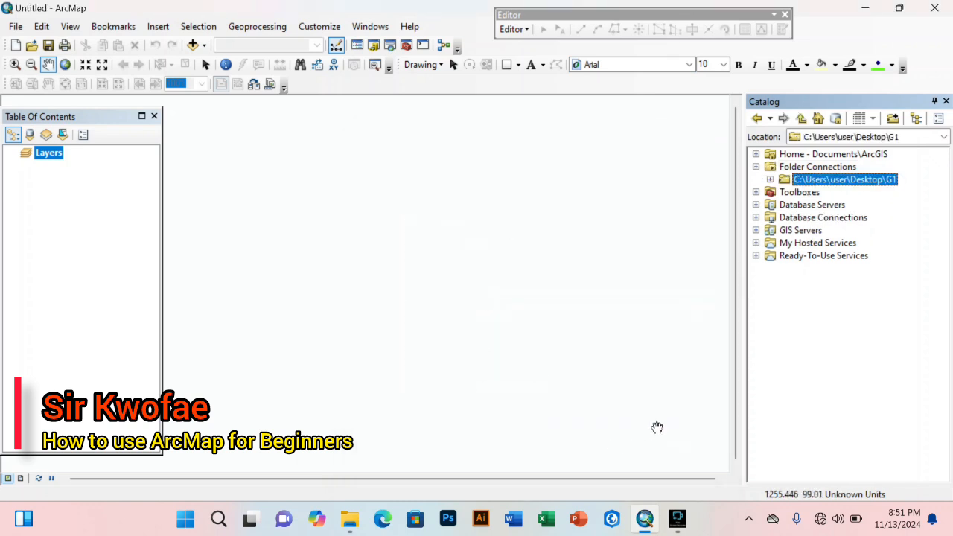
Step: Expand G1 > Ghana_Shapefiles and drag Ghana Rivers.shp onto the map
click(770, 179)
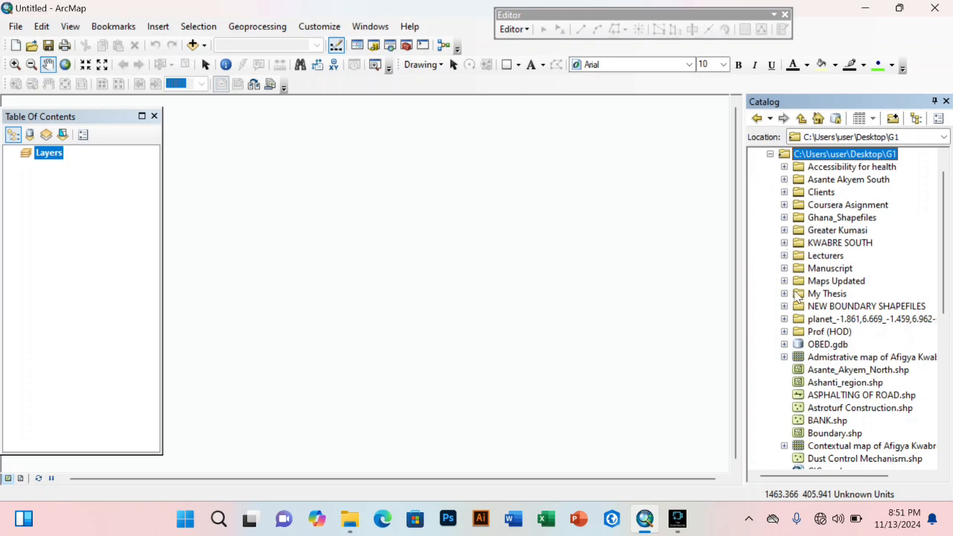
click(785, 217)
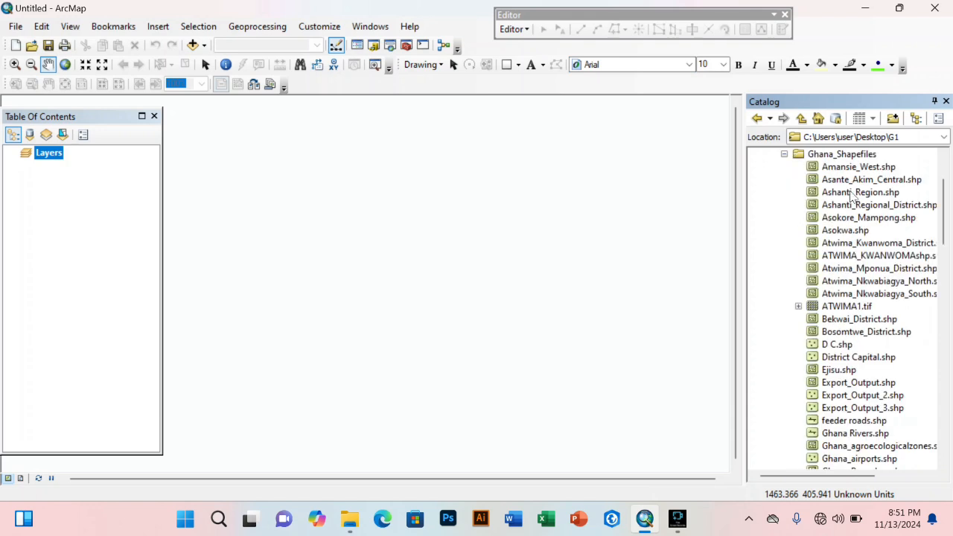
click(858, 435)
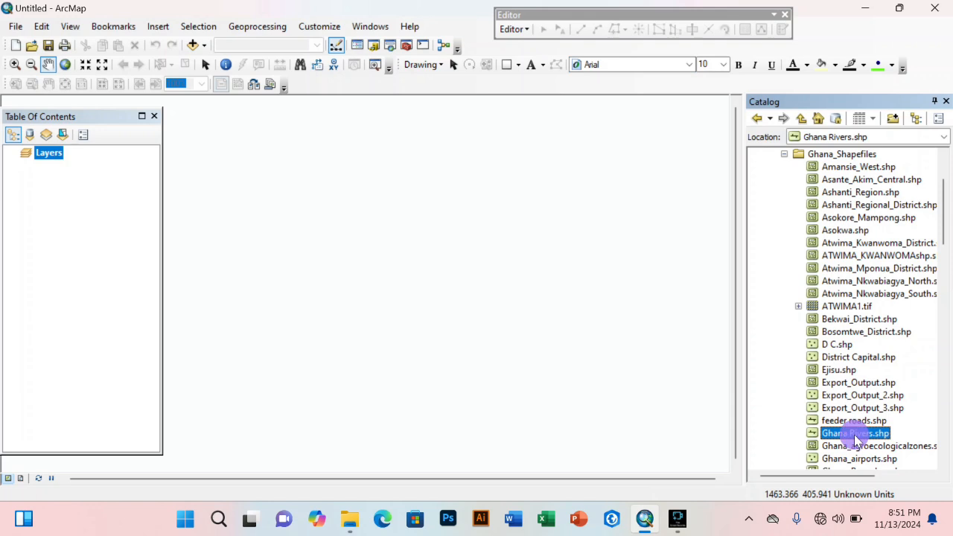
mouse_move(851, 439)
mouse_down()
mouse_move(455, 375)
mouse_move(486, 361)
mouse_up()
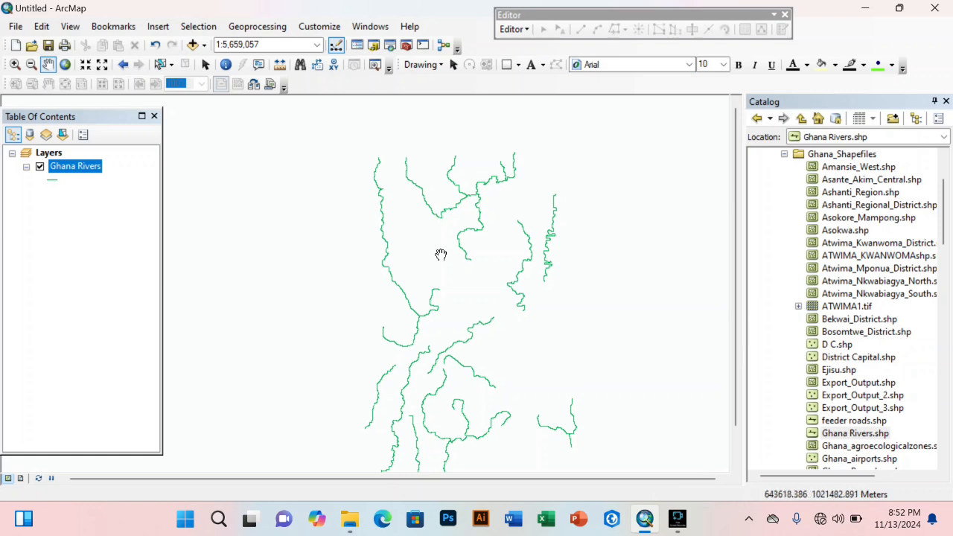
Step: Close the Table Of Contents and restore it from the Windows menu
click(155, 116)
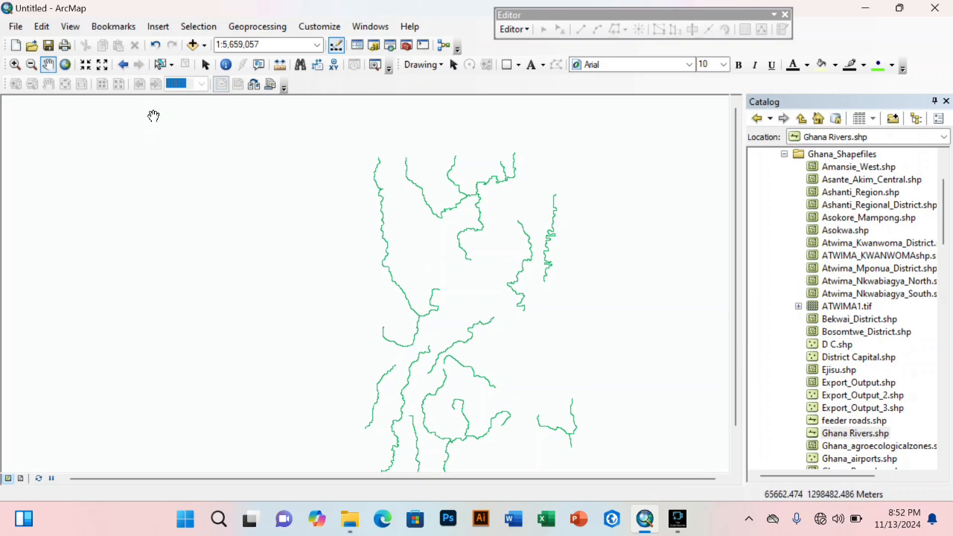
click(384, 30)
click(394, 94)
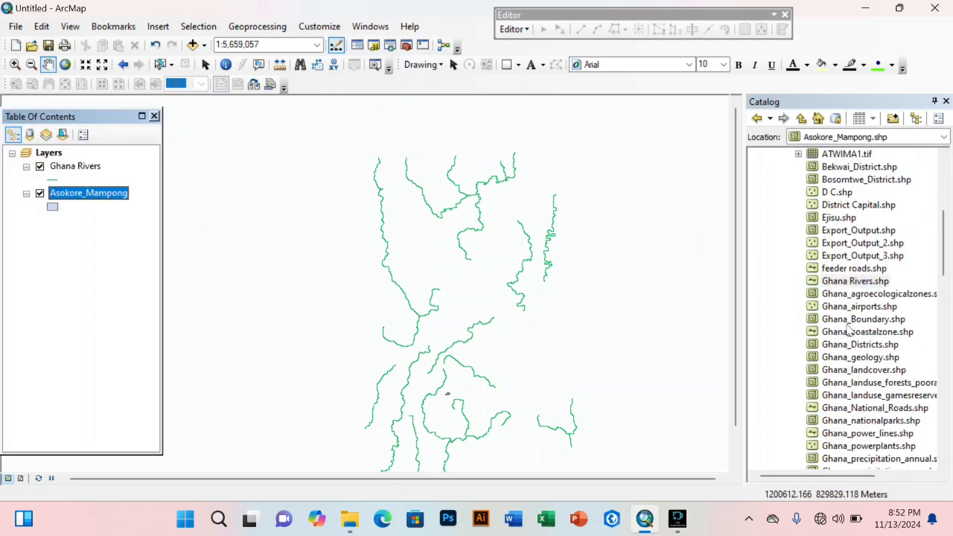
Step: Add Ghana_Boundary.shp and feeder roads.shp to the map and center Ghana in view
drag(848, 322, 405, 336)
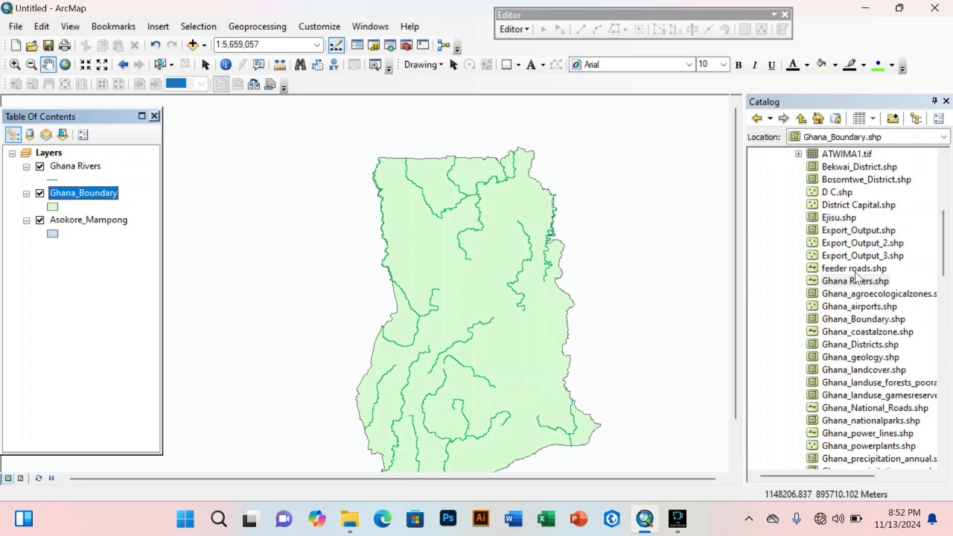
drag(857, 269, 533, 317)
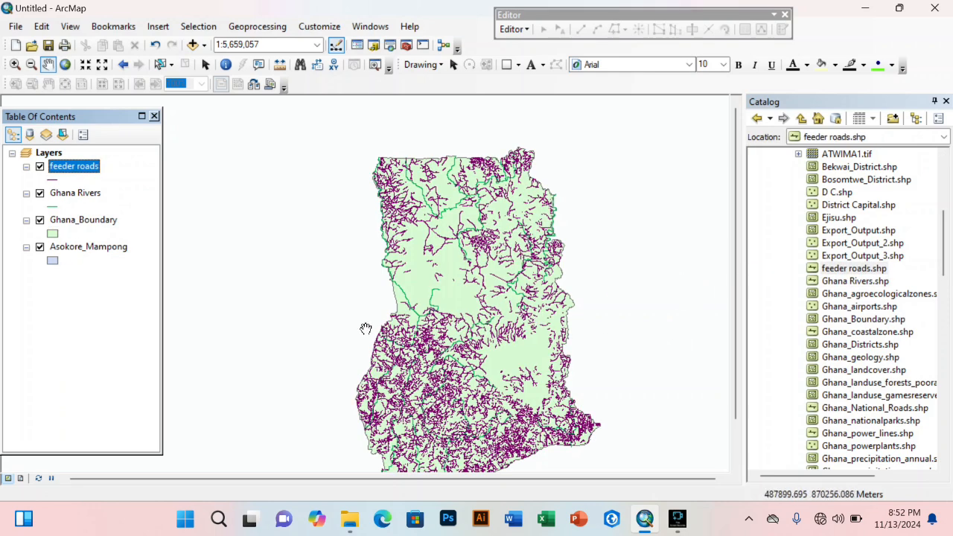
mouse_move(410, 347)
mouse_down()
mouse_move(417, 293)
mouse_move(421, 341)
mouse_up()
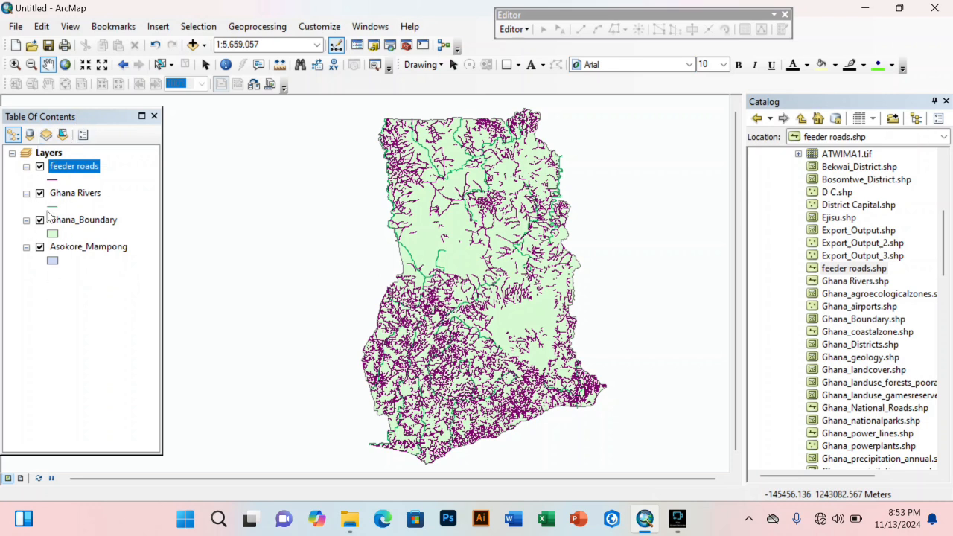
Step: Reorder the layers so feeder roads draws above Ghana_Boundary
click(63, 169)
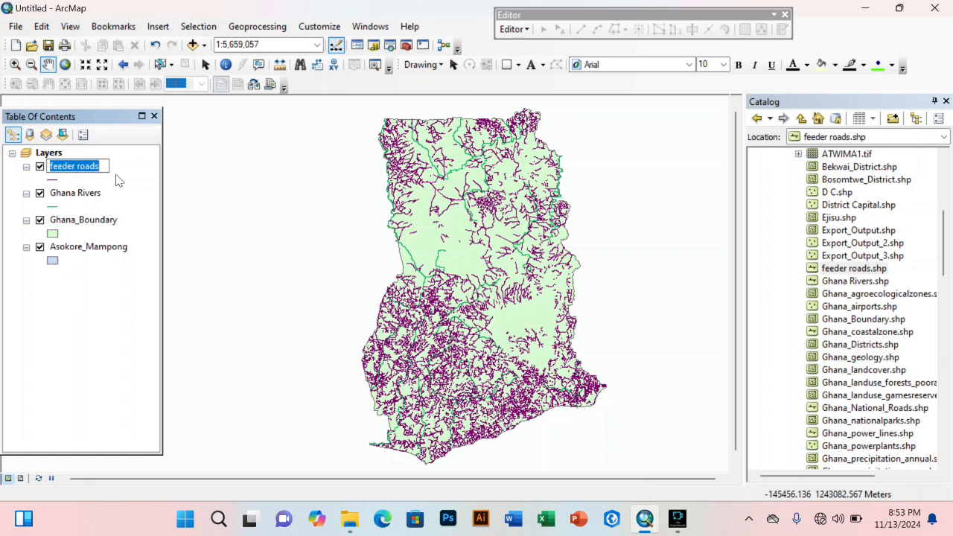
click(115, 175)
drag(95, 170, 90, 209)
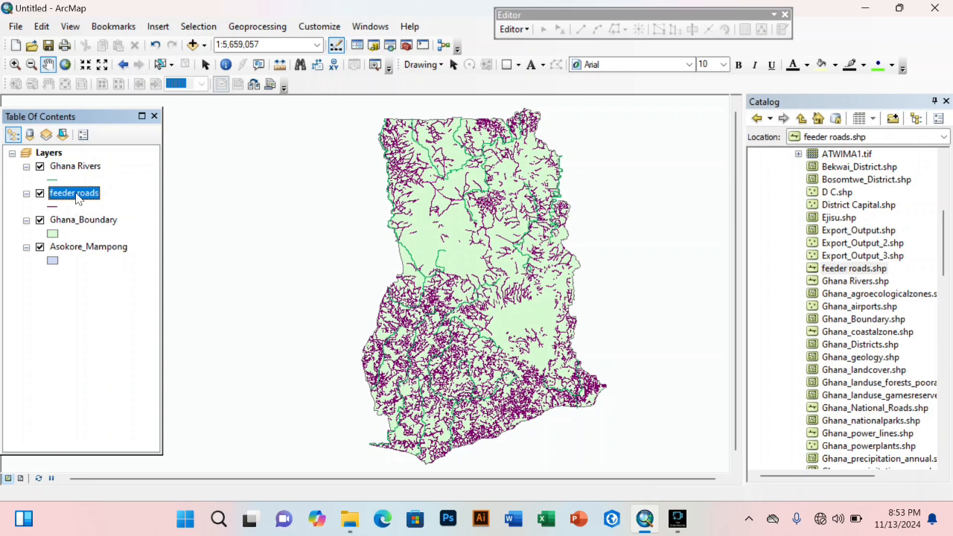
drag(77, 198, 72, 236)
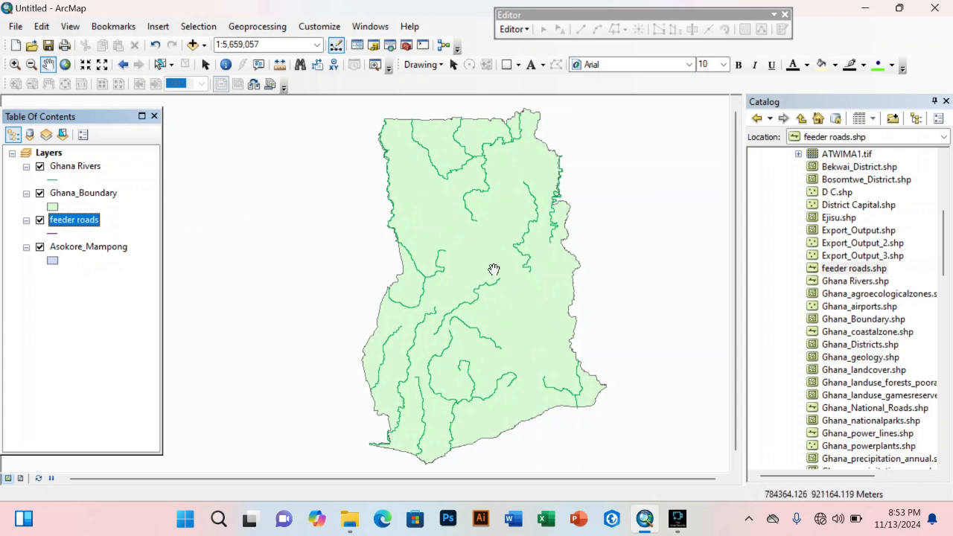
click(85, 222)
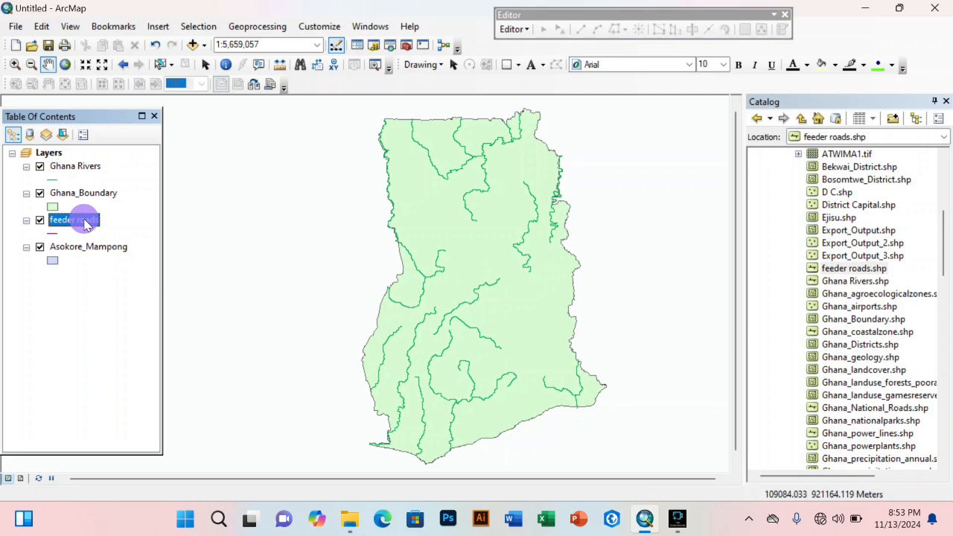
drag(85, 222, 88, 188)
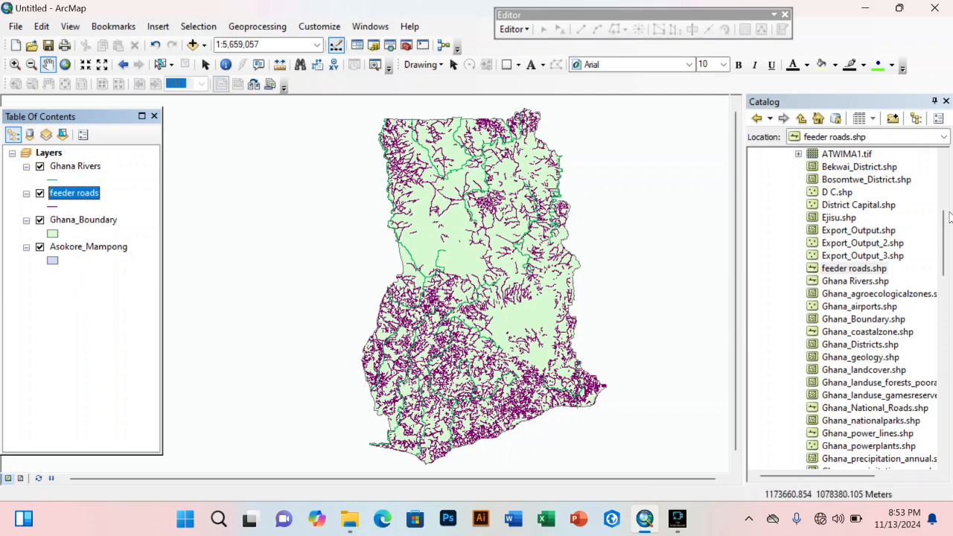
scroll(826, 332, up, 5)
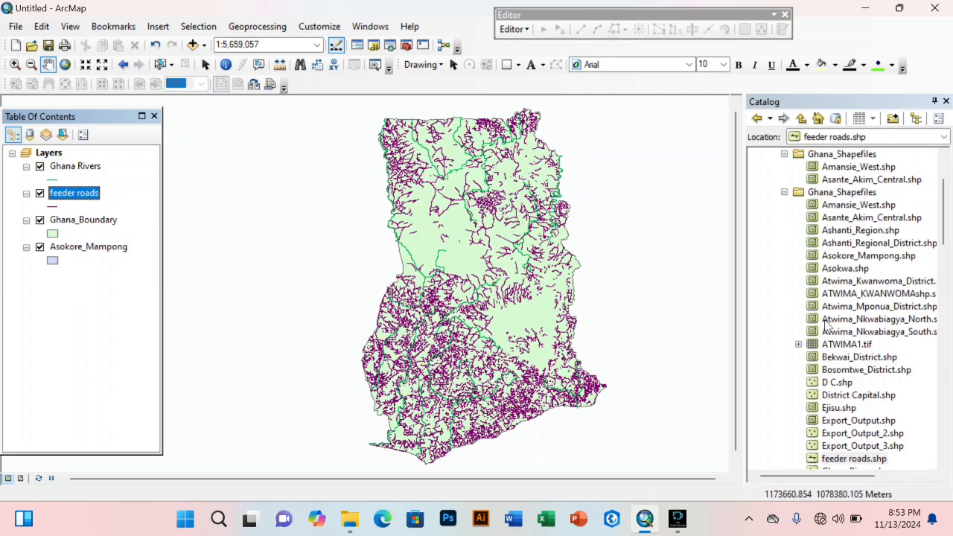
scroll(827, 327, down, 4)
scroll(826, 326, down, 4)
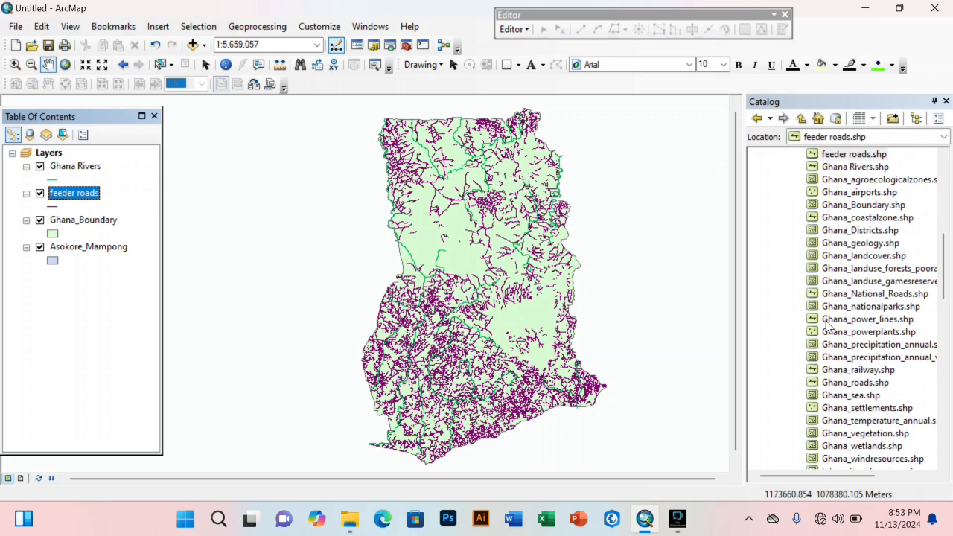
scroll(828, 327, down, 4)
scroll(837, 341, down, 3)
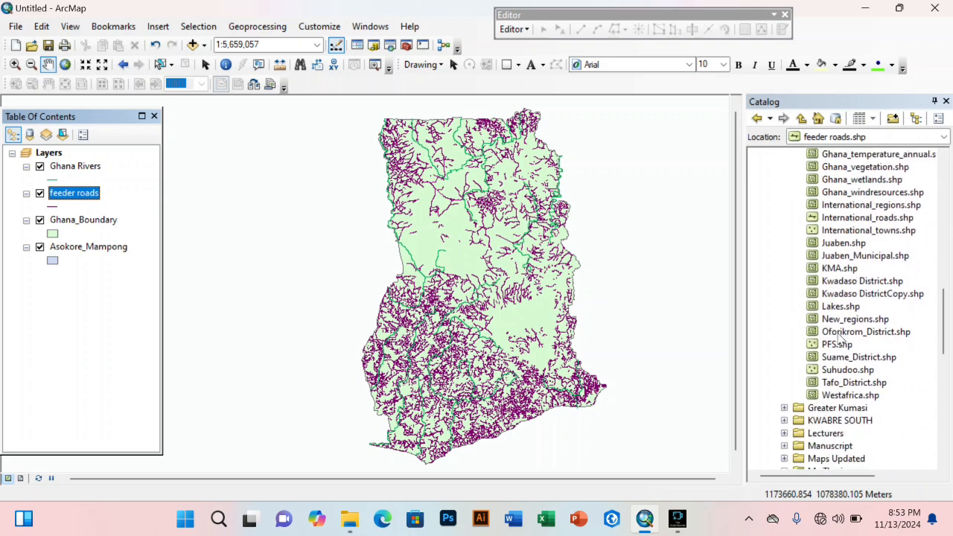
scroll(839, 339, up, 1)
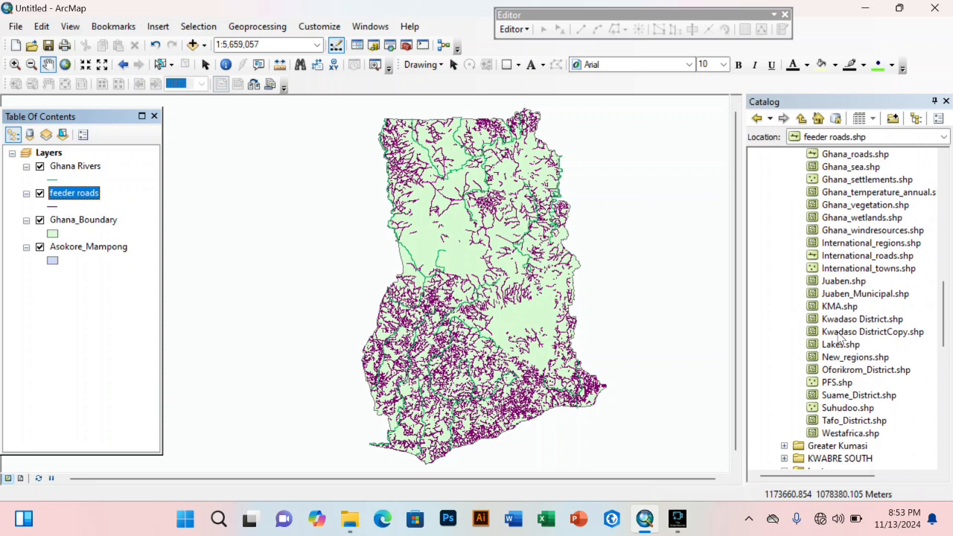
scroll(840, 336, up, 4)
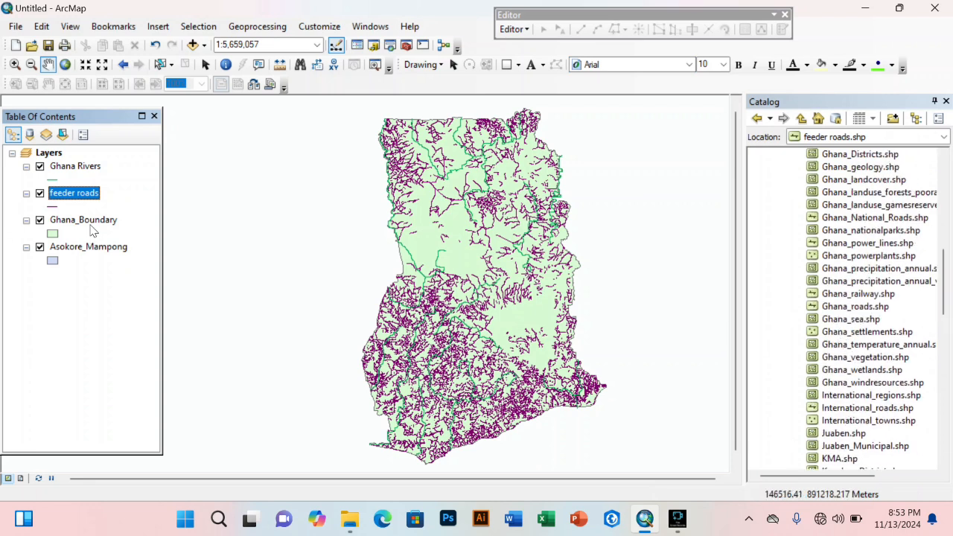
mouse_move(89, 222)
mouse_down()
mouse_move(95, 157)
mouse_move(90, 224)
mouse_up()
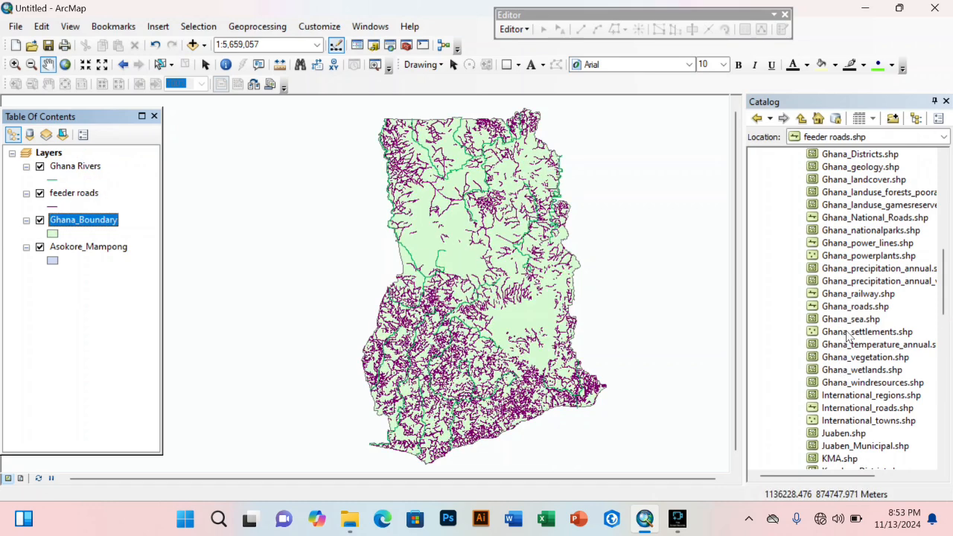
Step: Add Ghana_settlements.shp, move Ghana_Boundary to the bottom, and pick a rose fill for it
drag(847, 337, 431, 341)
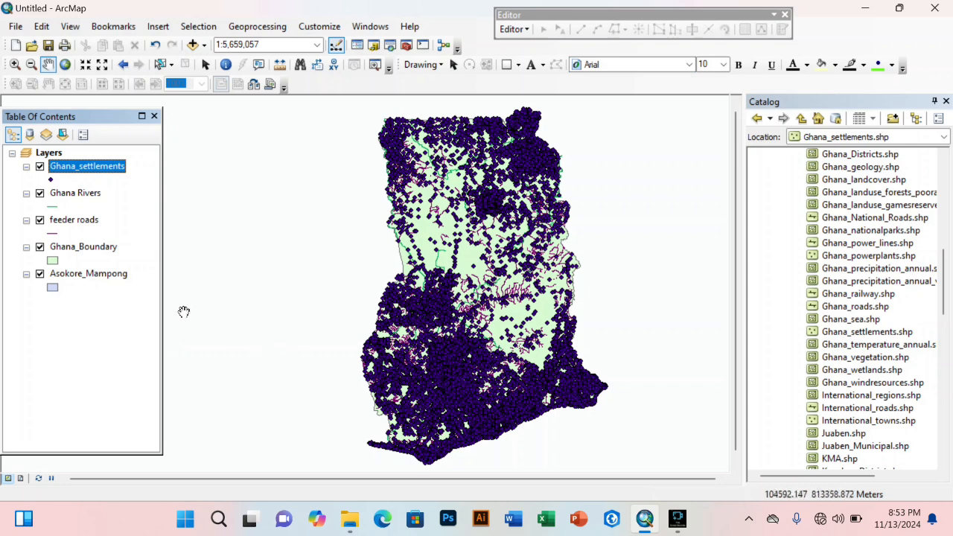
mouse_move(67, 174)
mouse_down()
mouse_move(64, 253)
mouse_move(82, 246)
mouse_move(95, 151)
mouse_up()
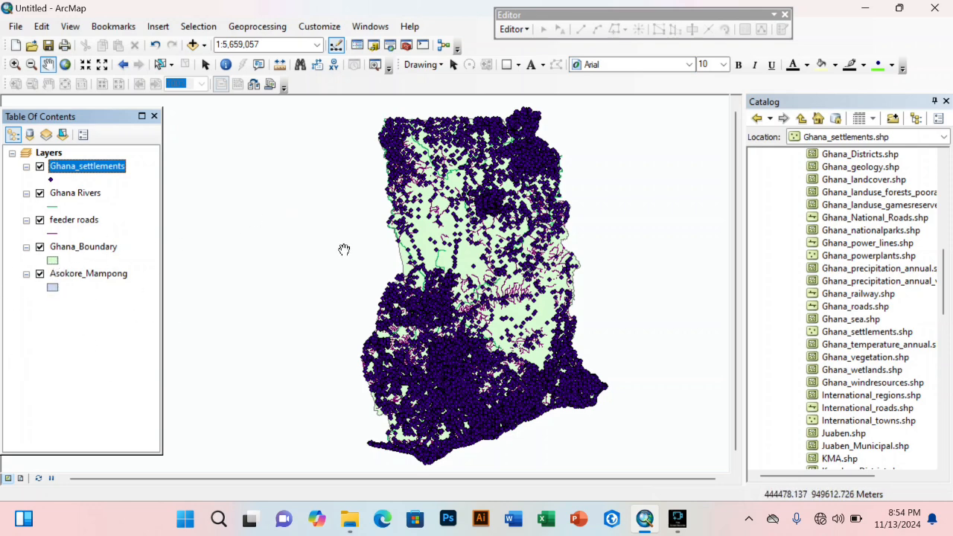
ctrl+click(101, 250)
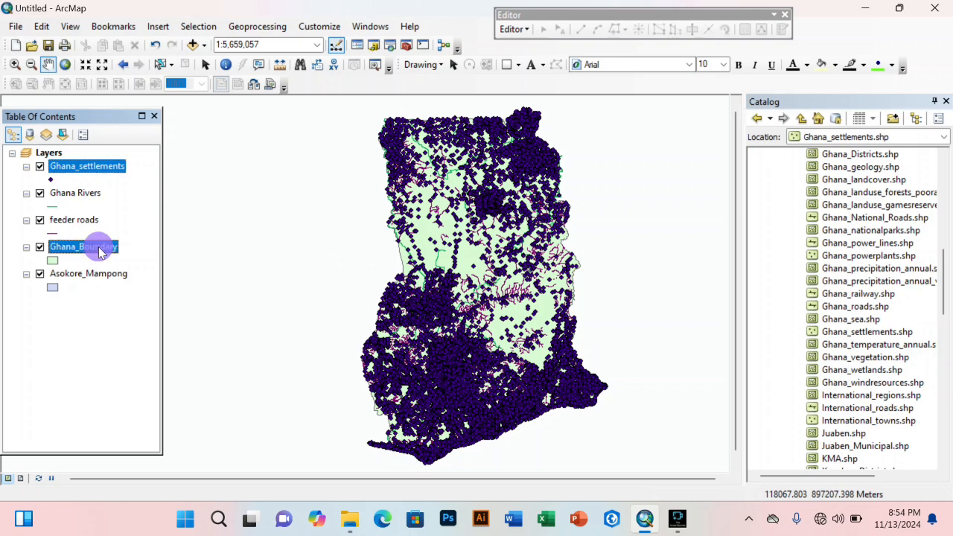
drag(101, 250, 97, 300)
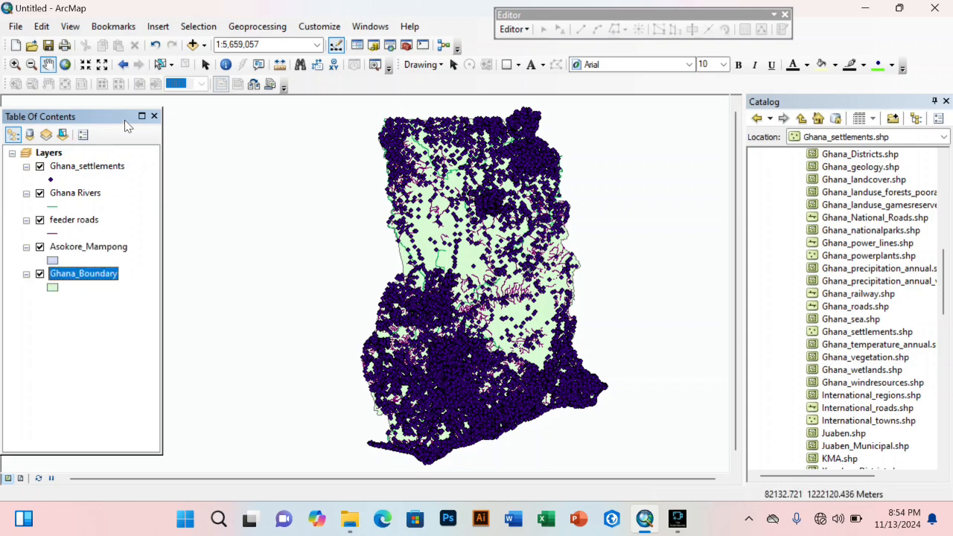
click(54, 289)
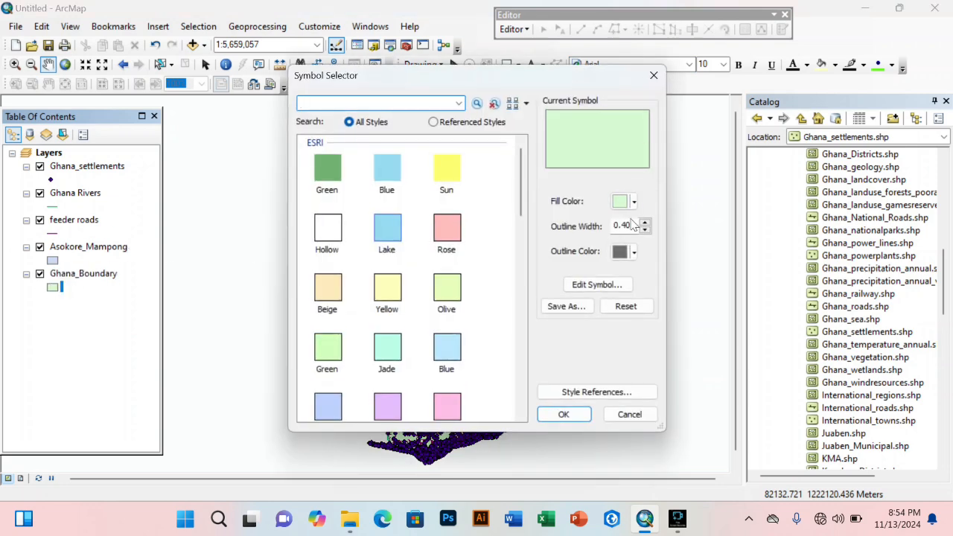
click(436, 232)
Step: Apply the rose boundary fill, give Ghana_settlements the green Hexagon 2 marker, and nudge the view
click(564, 414)
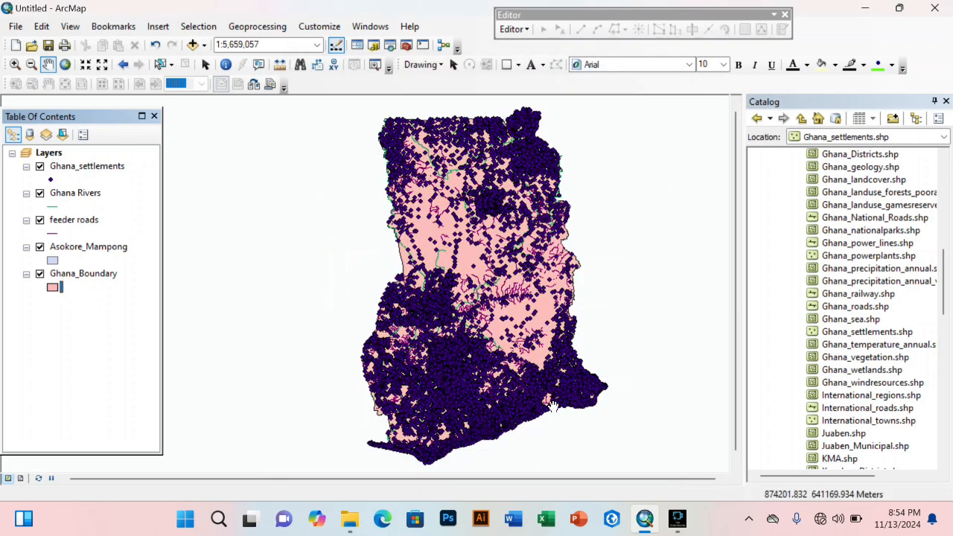
click(50, 179)
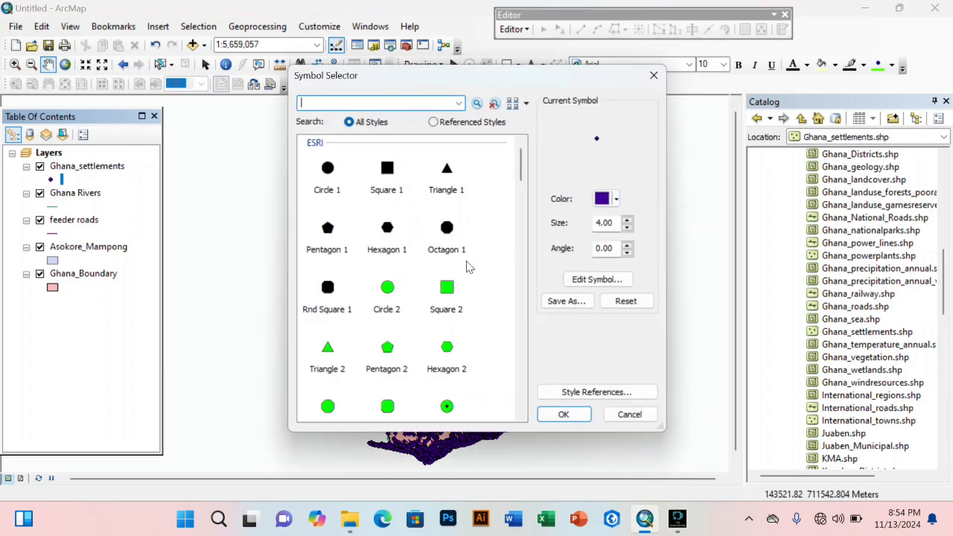
click(446, 349)
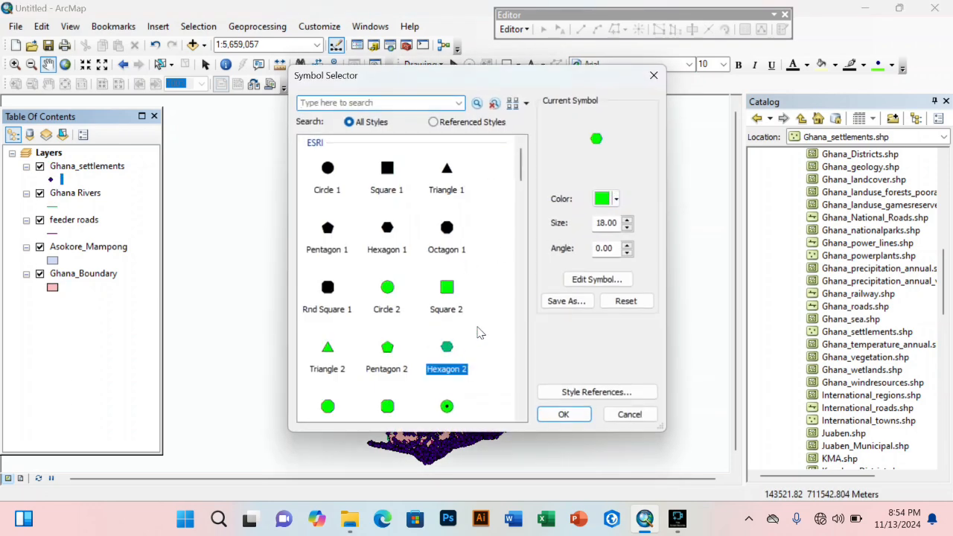
click(564, 414)
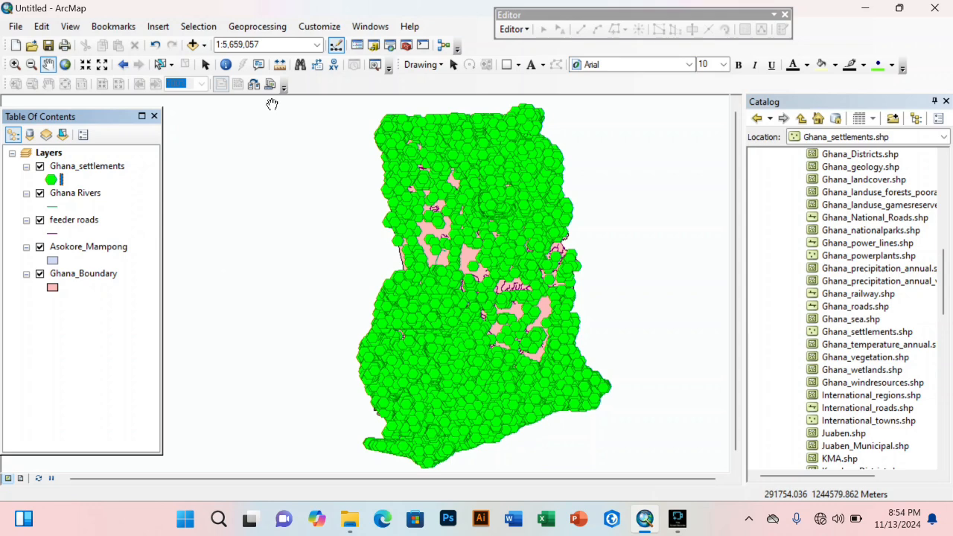
click(481, 260)
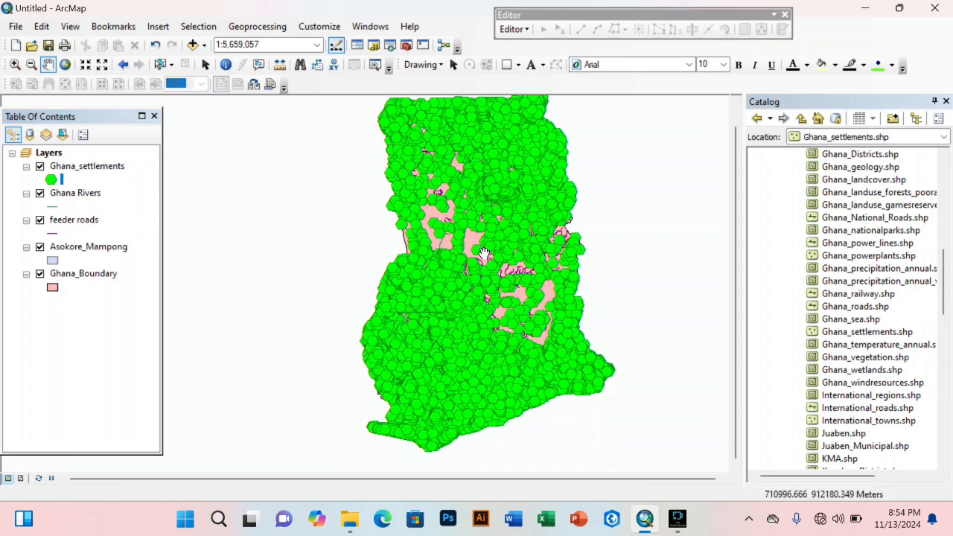
drag(484, 254, 483, 274)
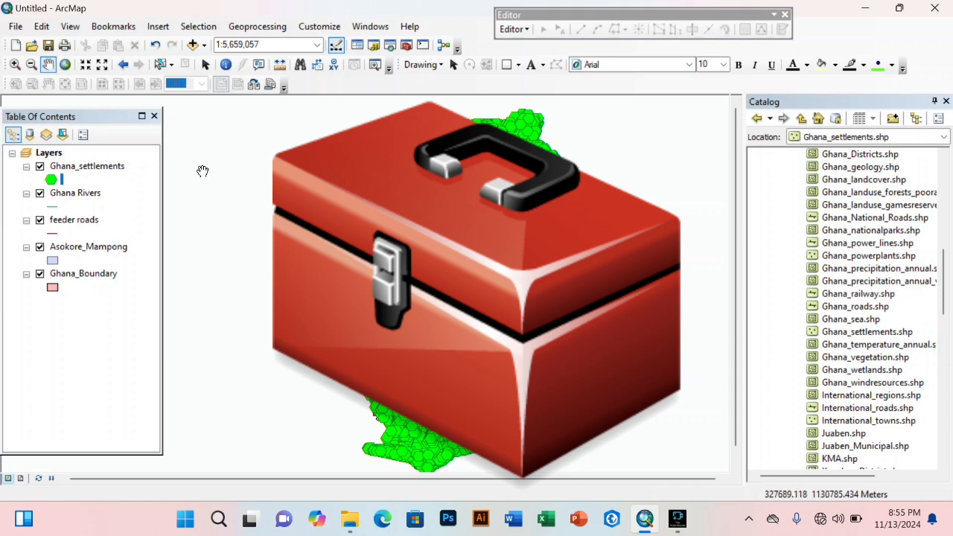
Step: Glance through the Windows and Geoprocessing menus, then uncheck the Ghana Rivers layer
click(370, 26)
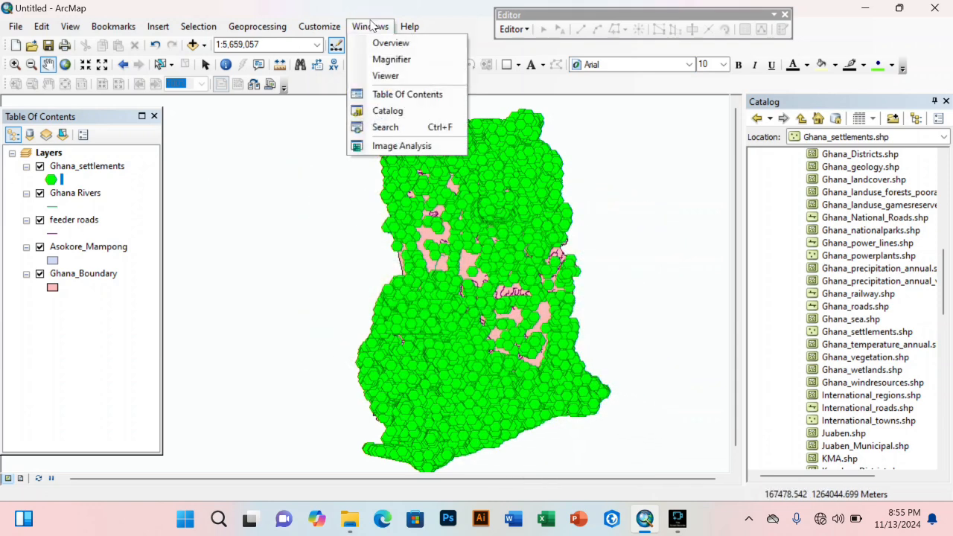
click(370, 26)
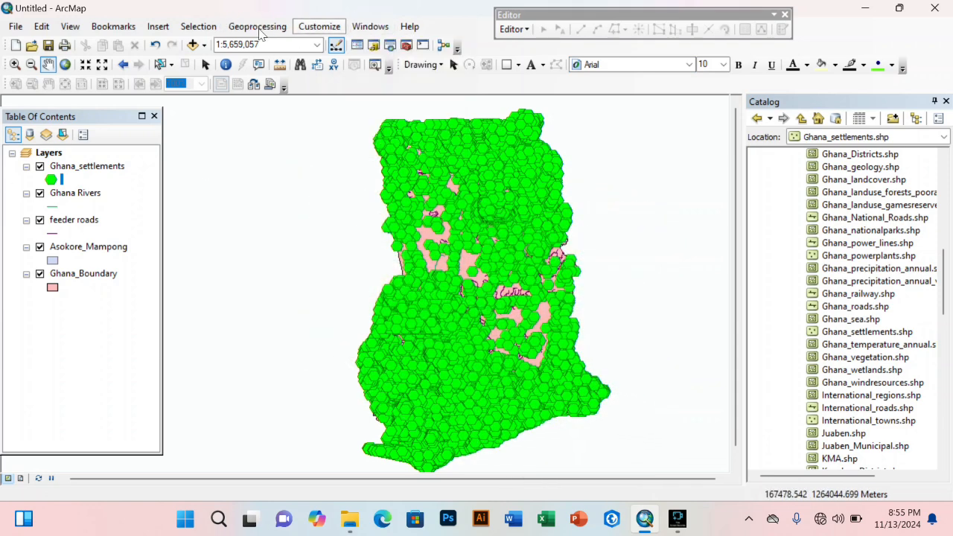
click(257, 27)
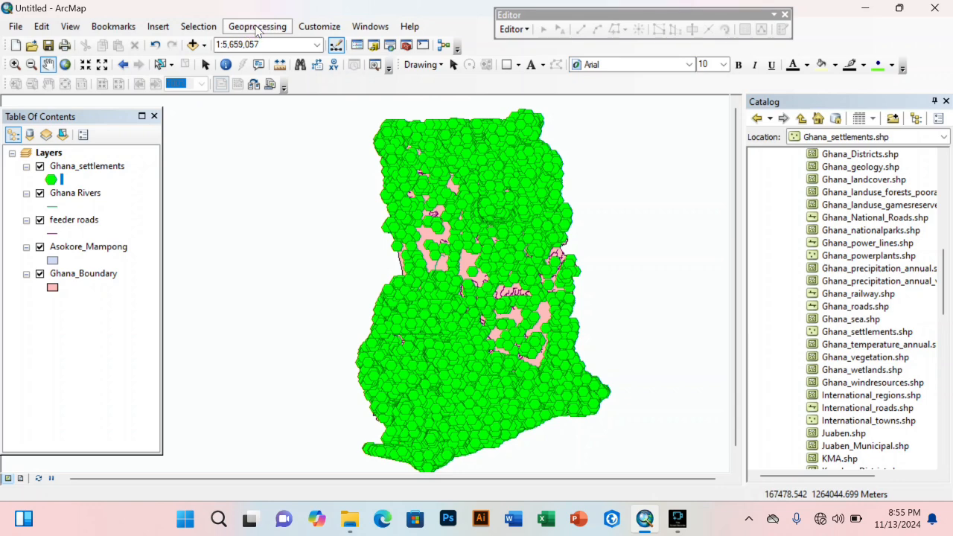
click(256, 27)
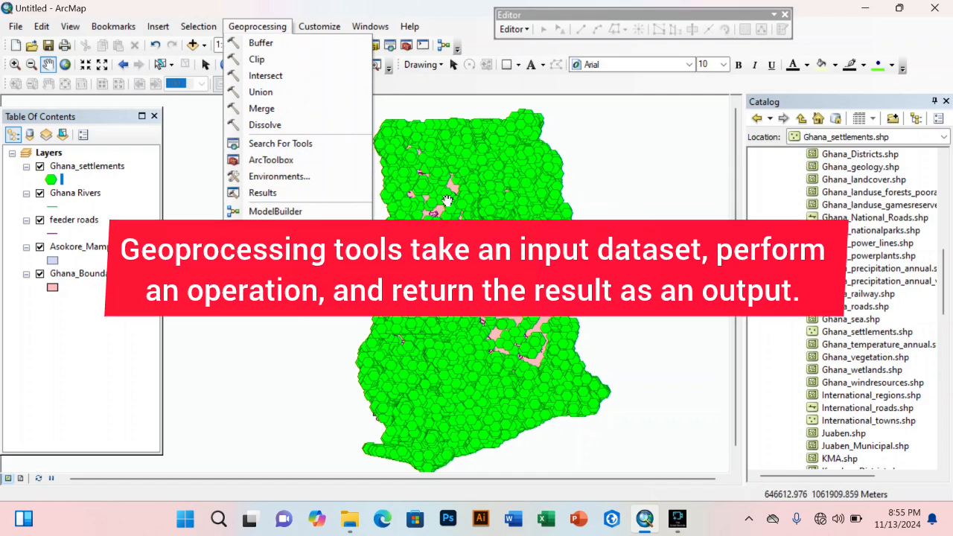
drag(447, 200, 426, 192)
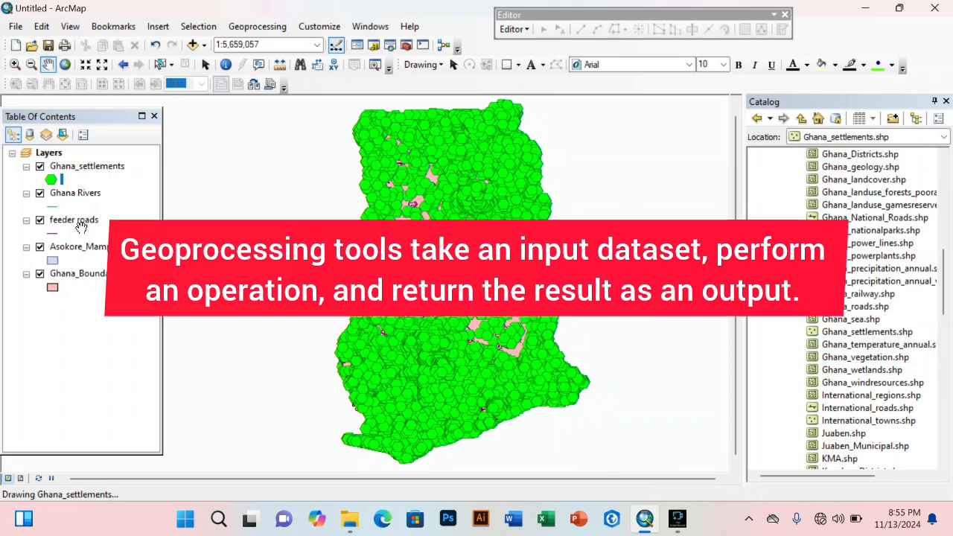
click(39, 193)
Step: Hide Ghana_settlements, zoom in, and add Ashanti_Region.shp to the map
click(45, 172)
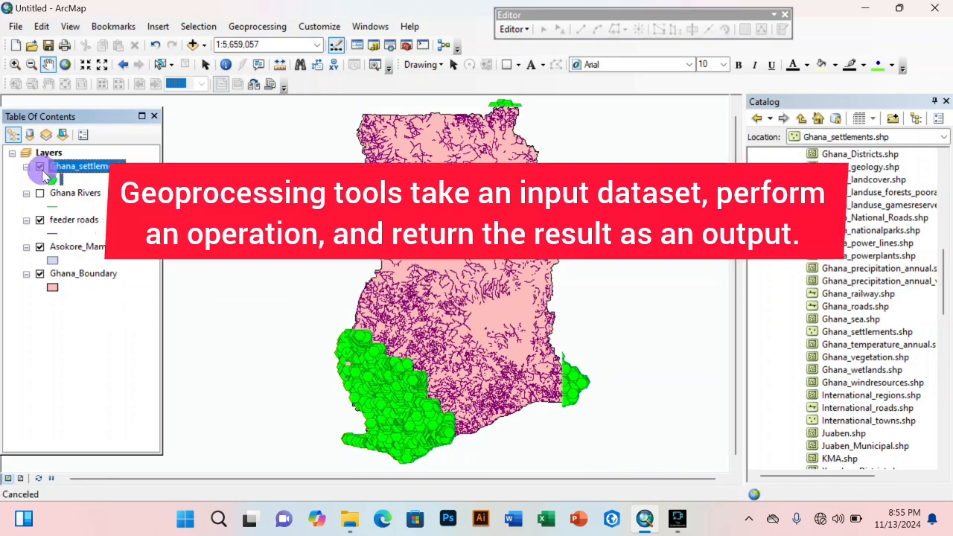
click(40, 167)
scroll(817, 277, up, 4)
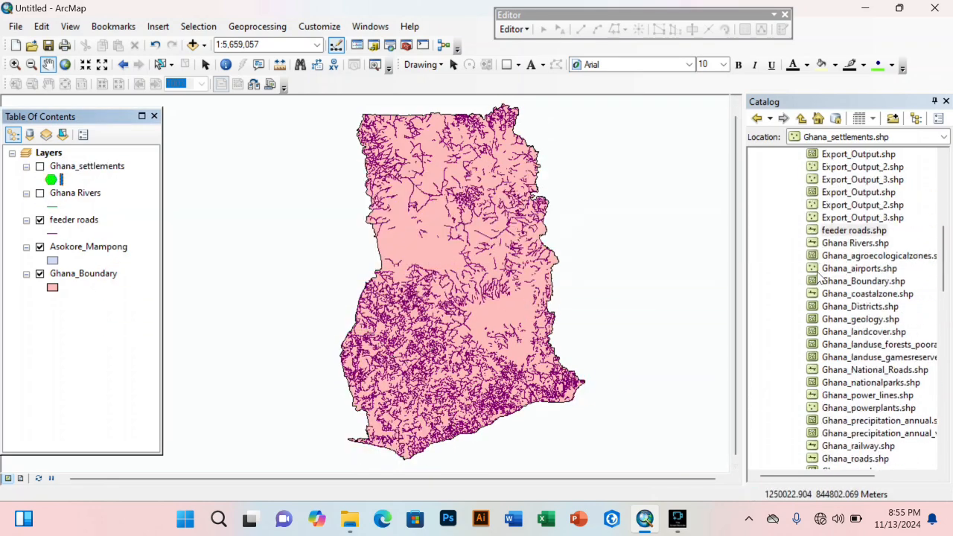
scroll(827, 255, up, 7)
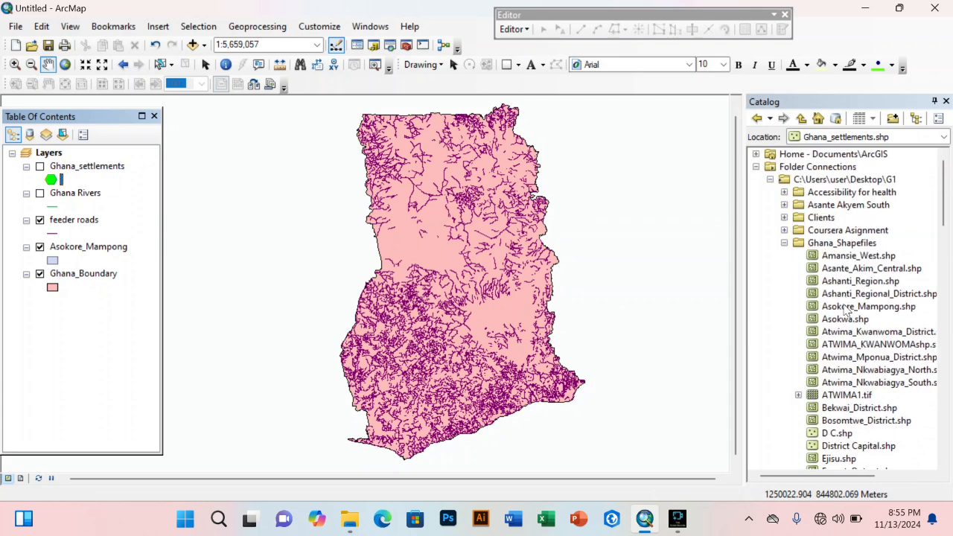
drag(849, 283, 393, 308)
Step: Frame the Ashanti region at about 1:2,000,000 and turn Ghana_settlements back on
scroll(409, 320, down, 2)
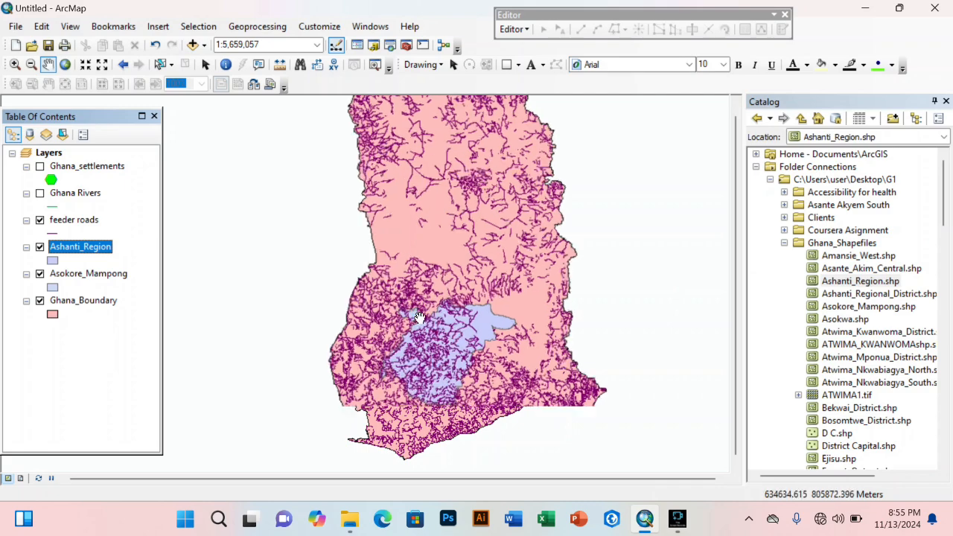
scroll(409, 321, up, 2)
scroll(441, 358, down, 5)
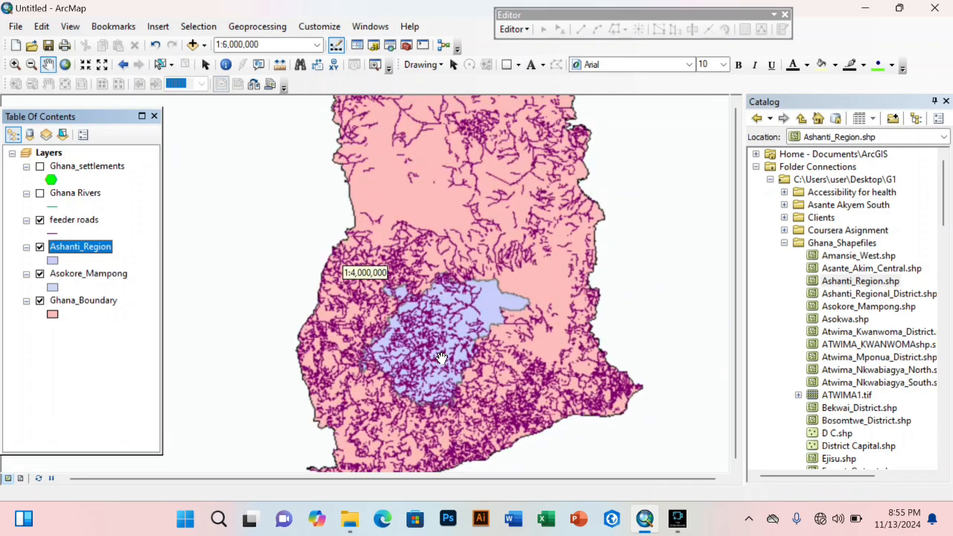
drag(436, 398, 442, 362)
click(40, 166)
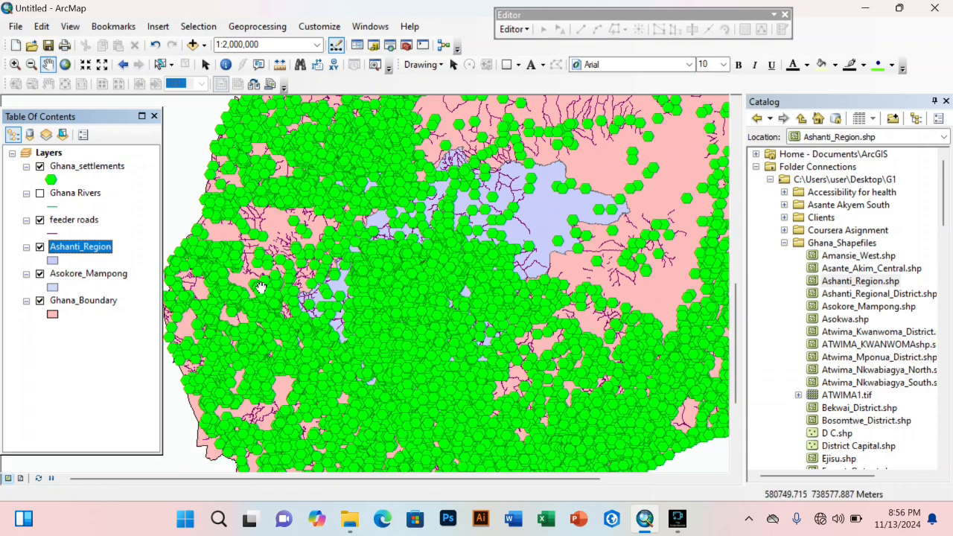
Step: Lower the Ghana_settlements marker size in Symbol Selector so points draw as small green dots
click(50, 179)
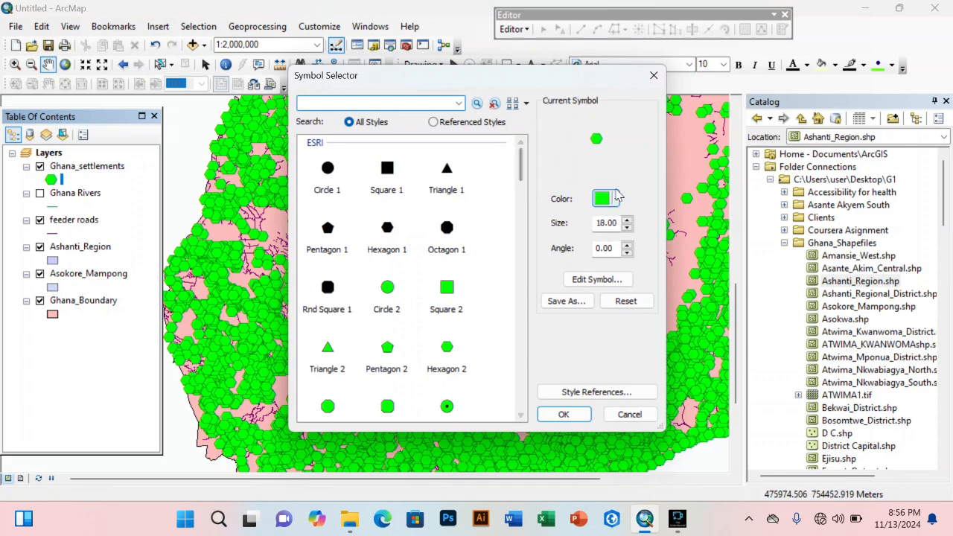
click(628, 228)
click(628, 228)
click(628, 228)
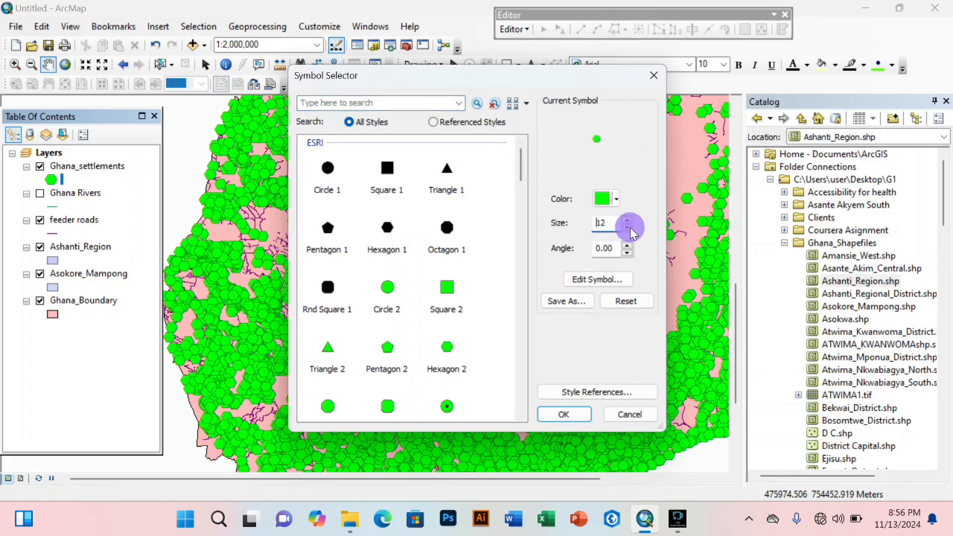
click(628, 229)
click(629, 229)
click(628, 228)
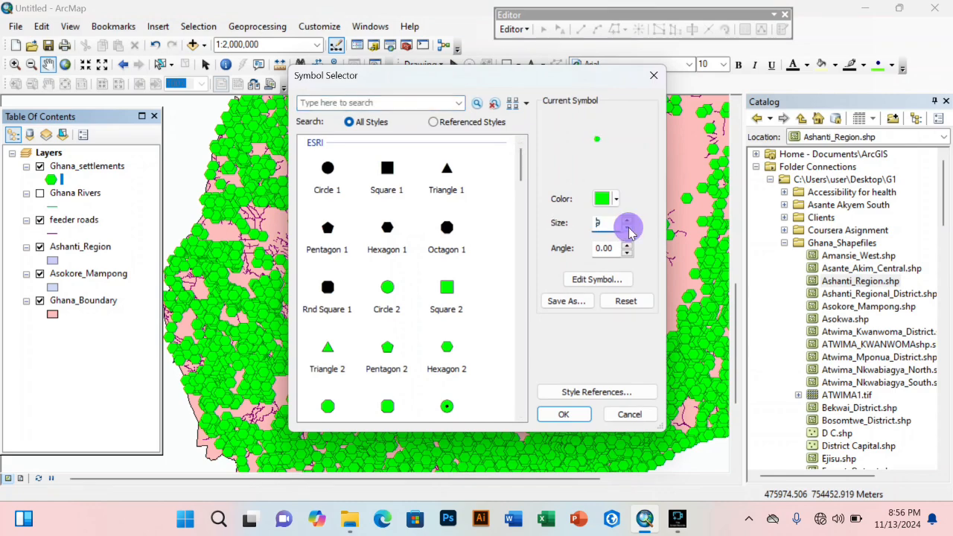
click(563, 415)
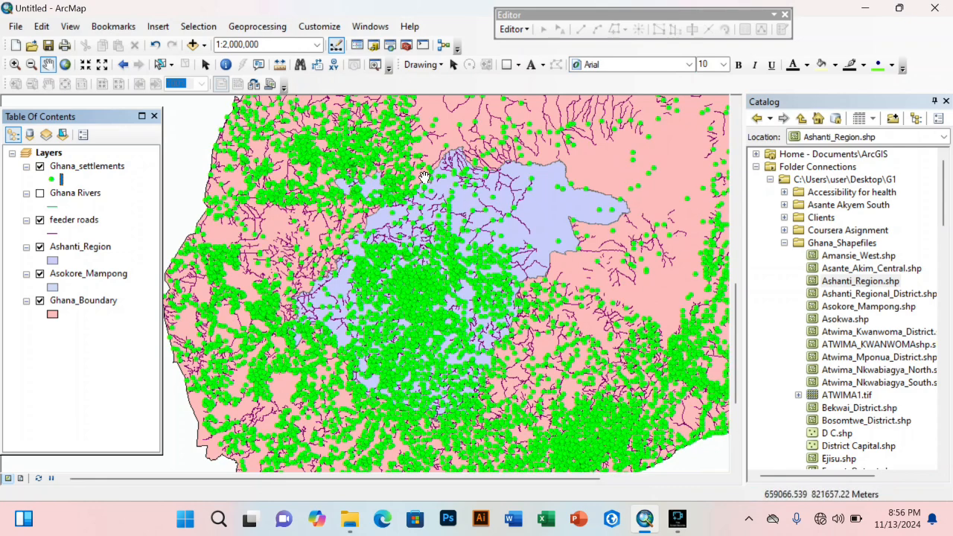
mouse_move(314, 326)
mouse_down()
mouse_move(466, 396)
mouse_move(347, 339)
mouse_up()
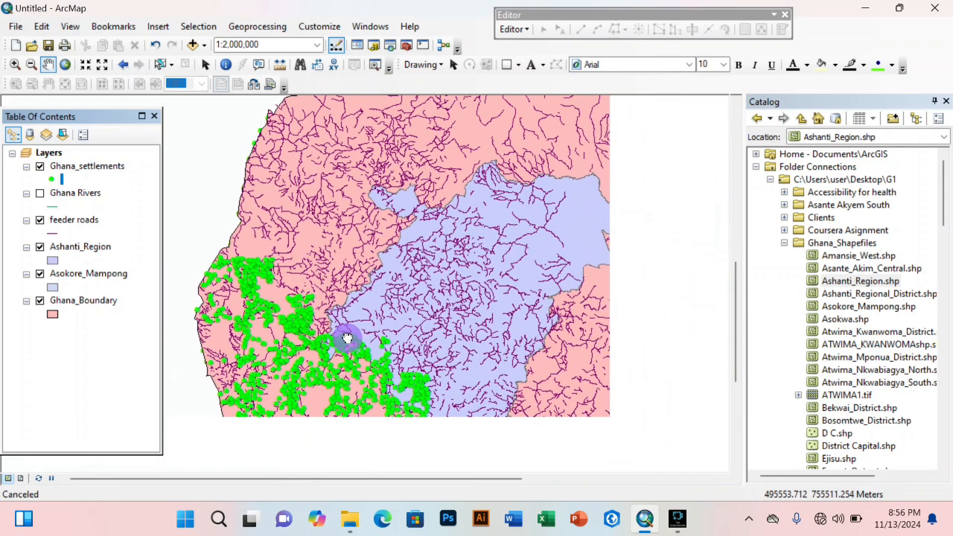
Step: Run Clip with input Ghana_settlements and clip features Ashanti_Region, keeping the default output
click(257, 27)
click(258, 59)
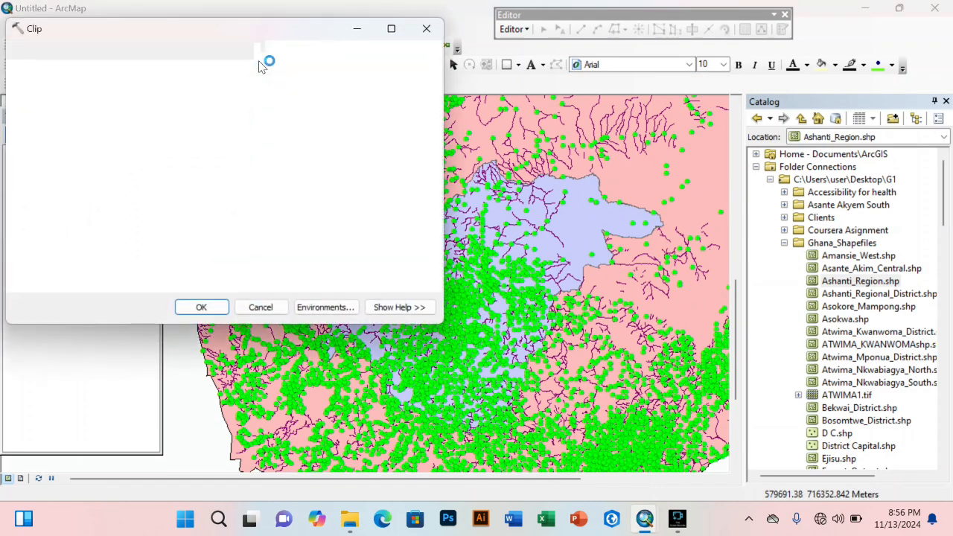
click(388, 71)
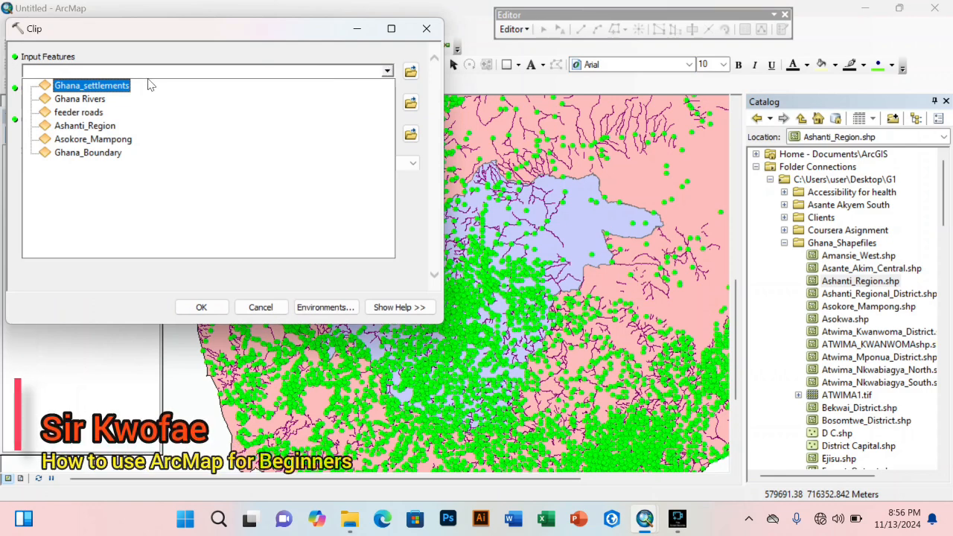
click(361, 84)
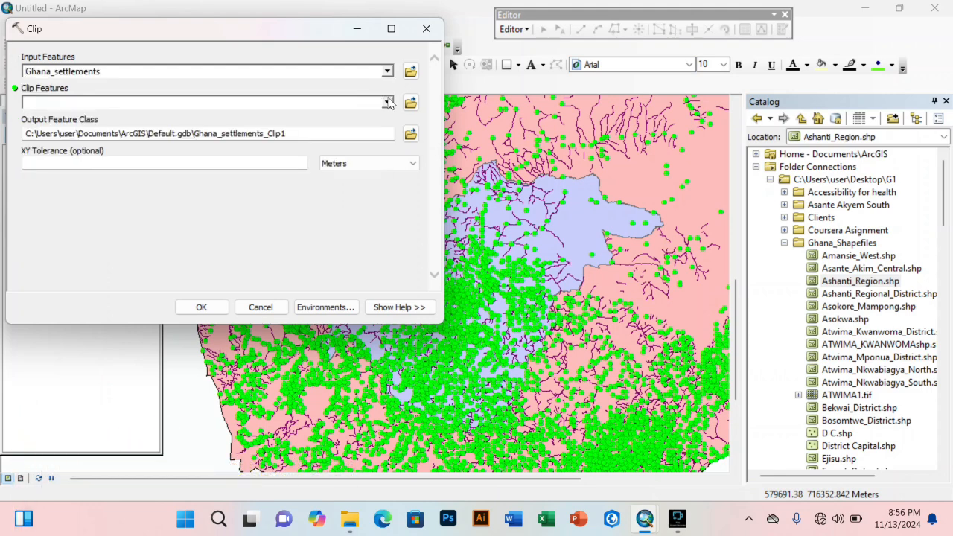
click(387, 102)
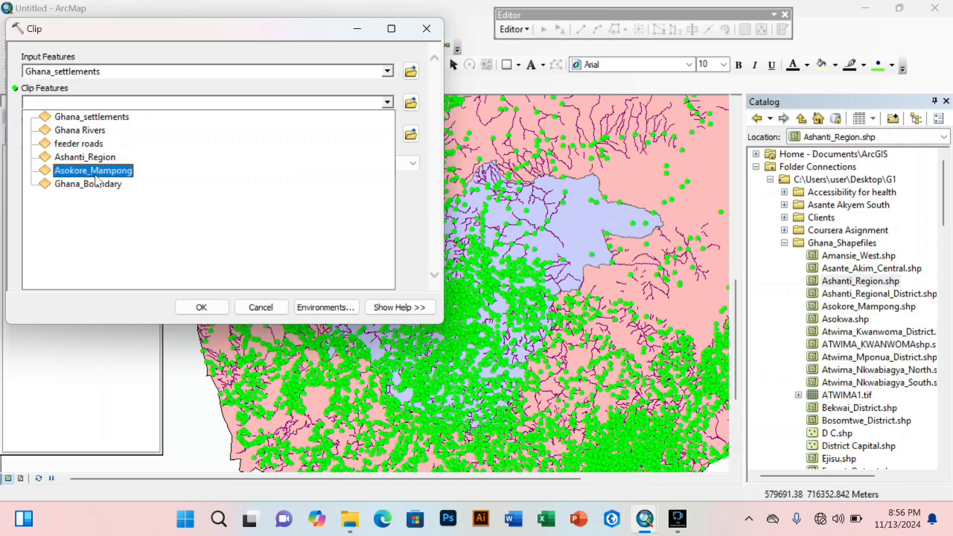
click(95, 163)
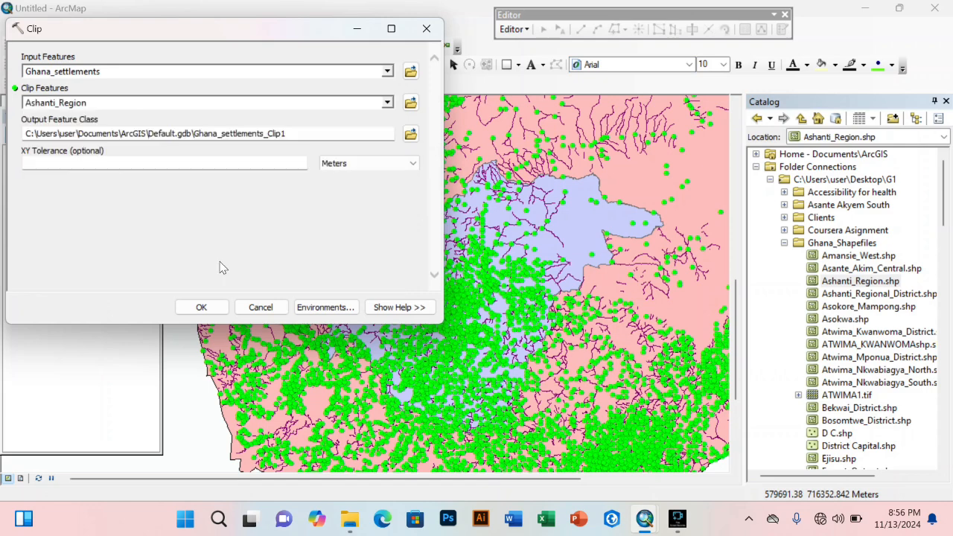
click(410, 134)
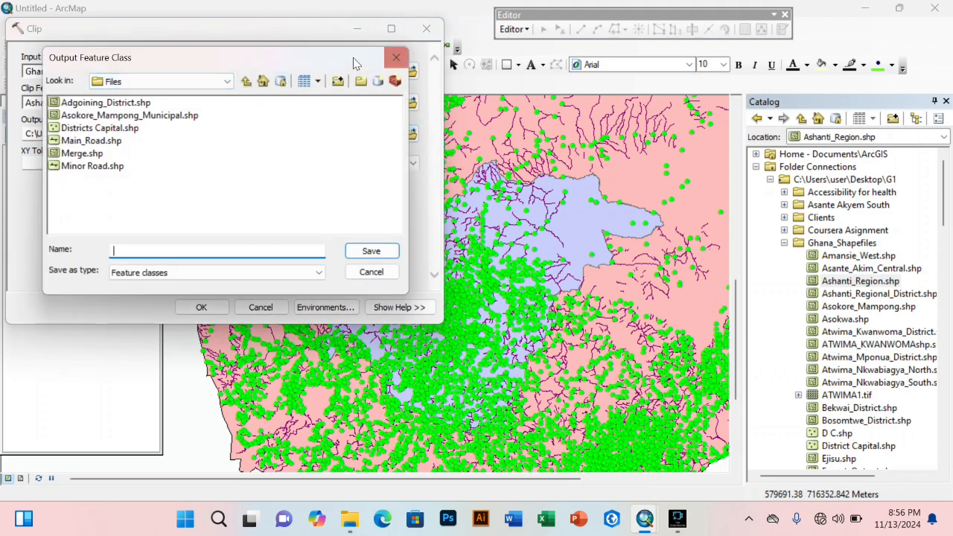
click(406, 62)
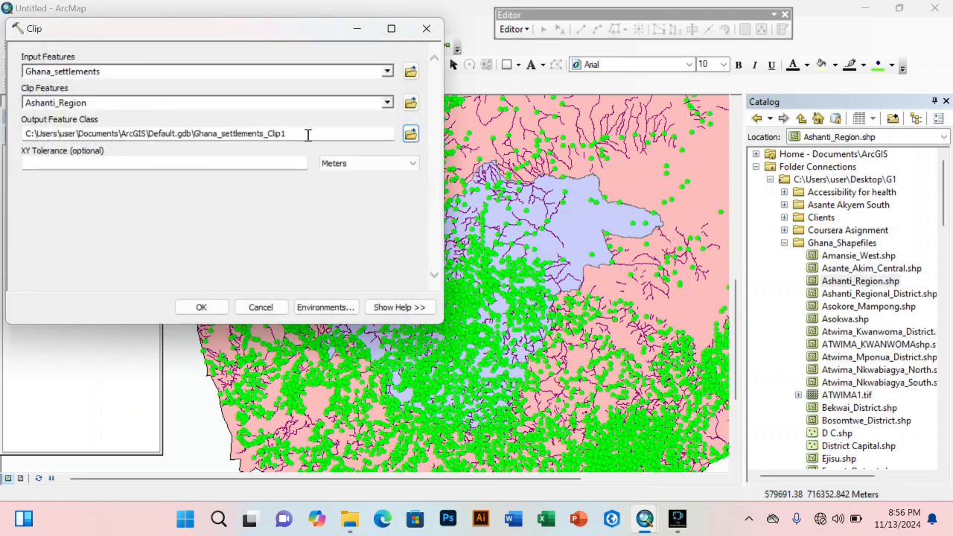
click(201, 308)
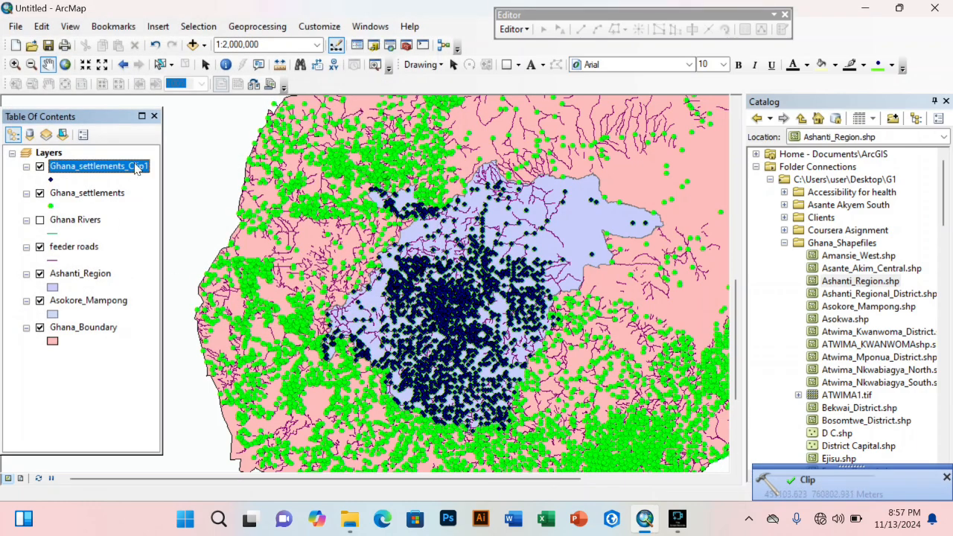
Step: Turn off the original Ghana_settlements layer and pan toward the clipped Ashanti points
drag(385, 231, 380, 314)
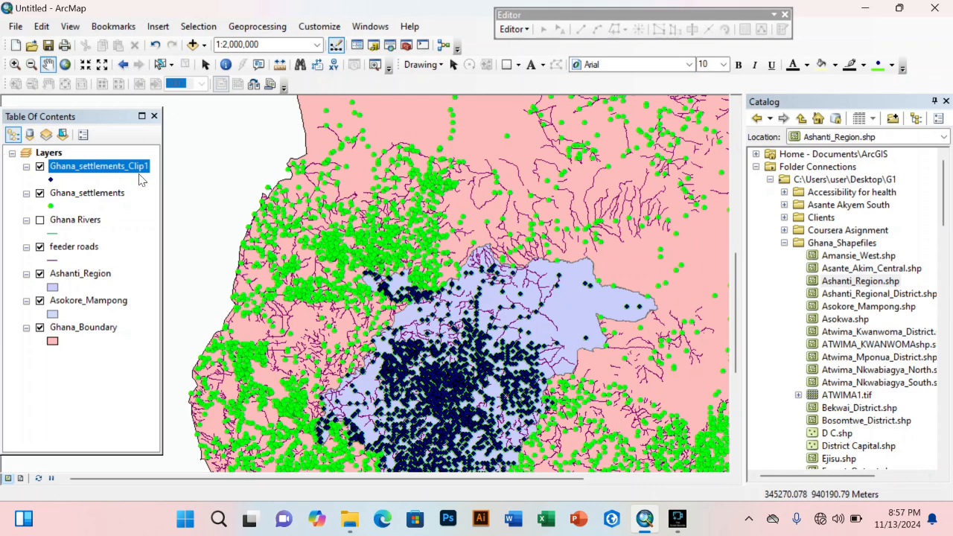
click(40, 193)
drag(489, 356, 480, 289)
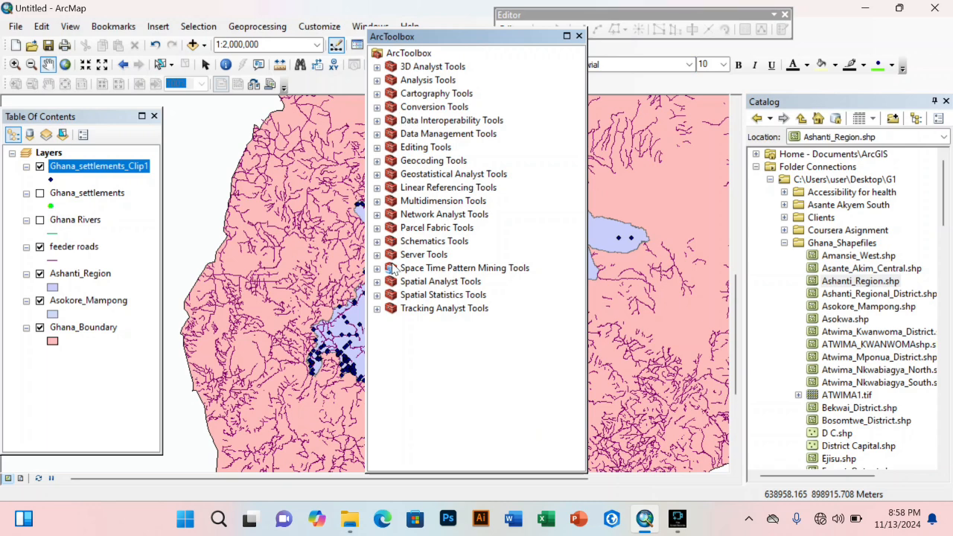
Step: Browse the Spatial Analyst Surface toolset, then close ArcToolbox and centre the map on Ashanti
click(377, 281)
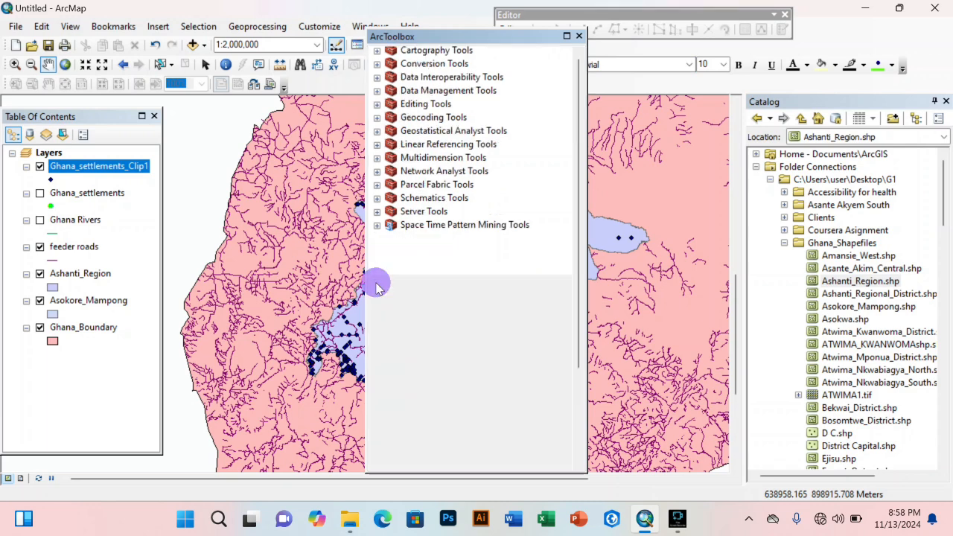
scroll(444, 314, down, 1)
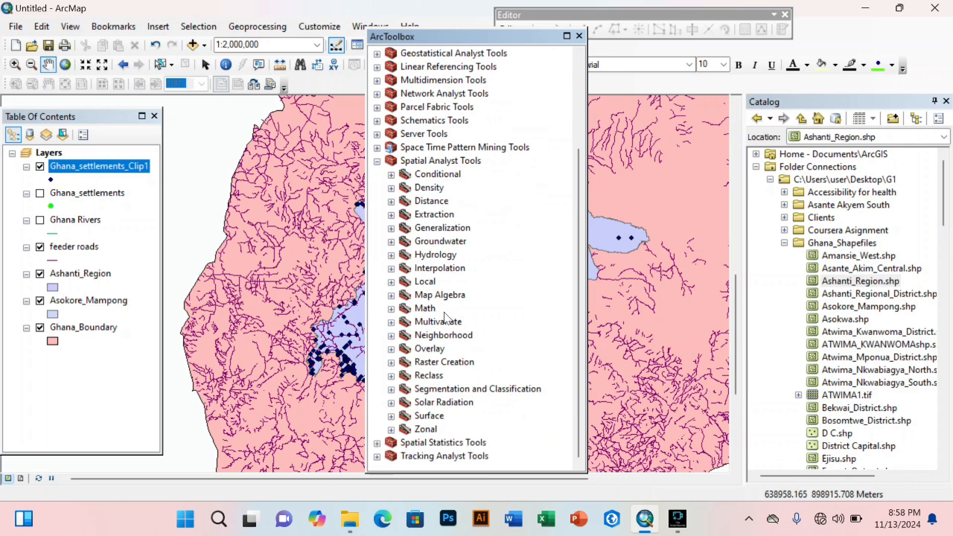
click(391, 416)
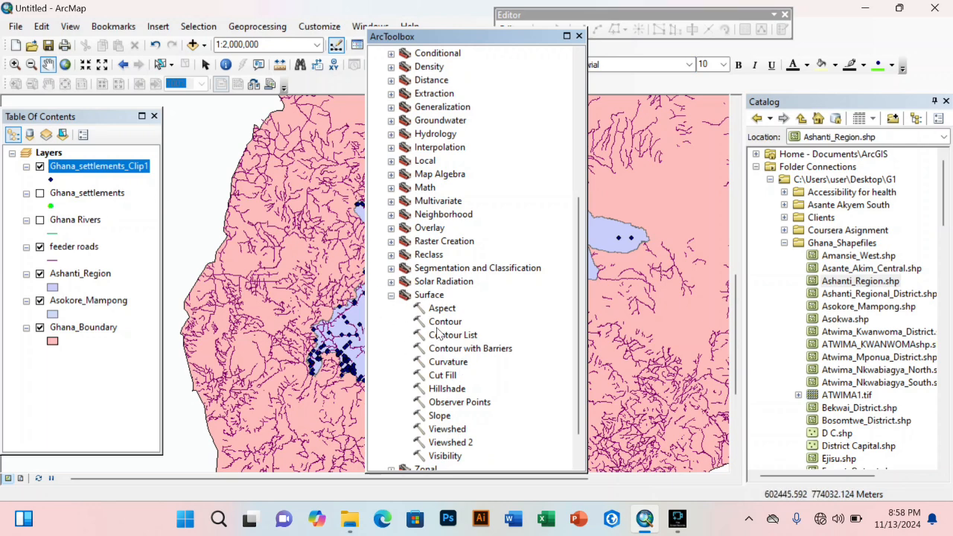
click(578, 36)
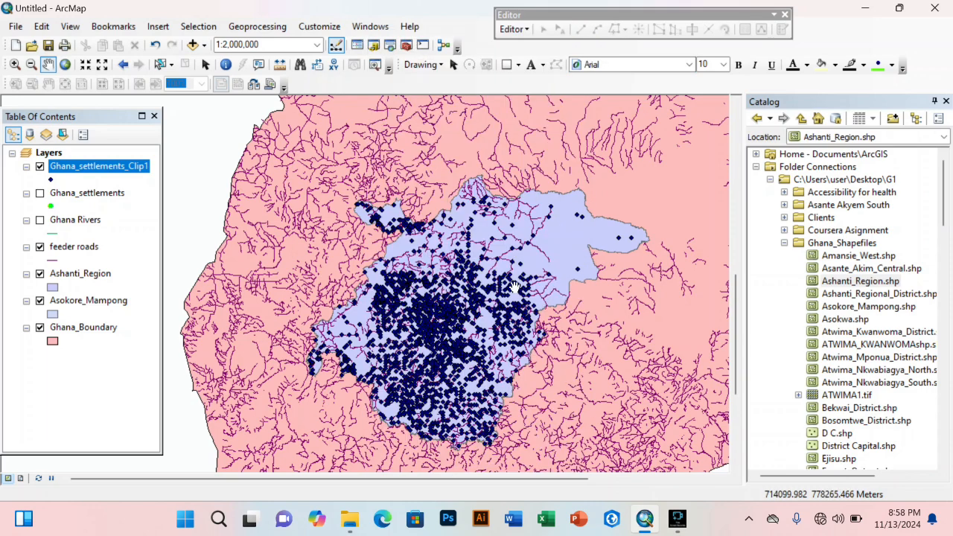
drag(507, 300, 471, 291)
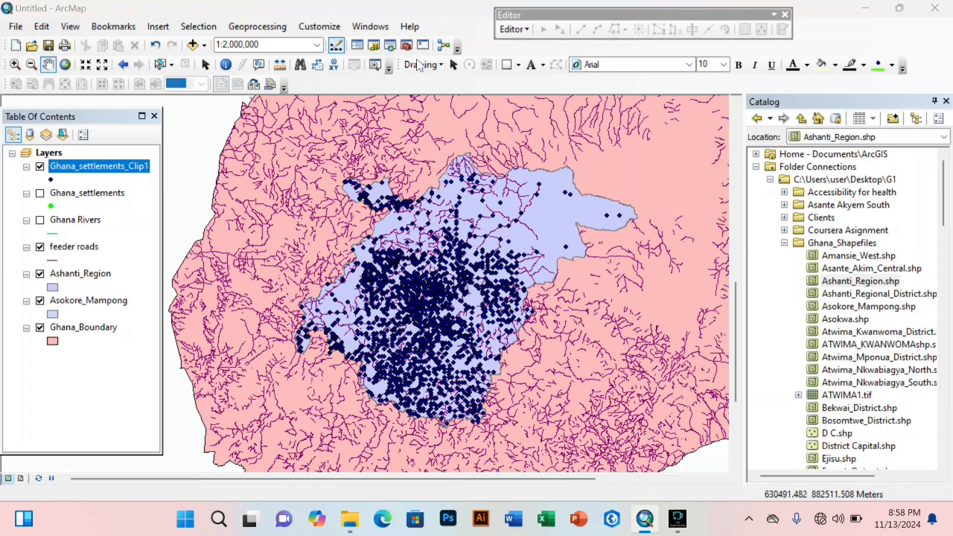
Step: Reopen ArcToolbox, collapse Surface and Spatial Analyst Tools, and close it again
click(408, 48)
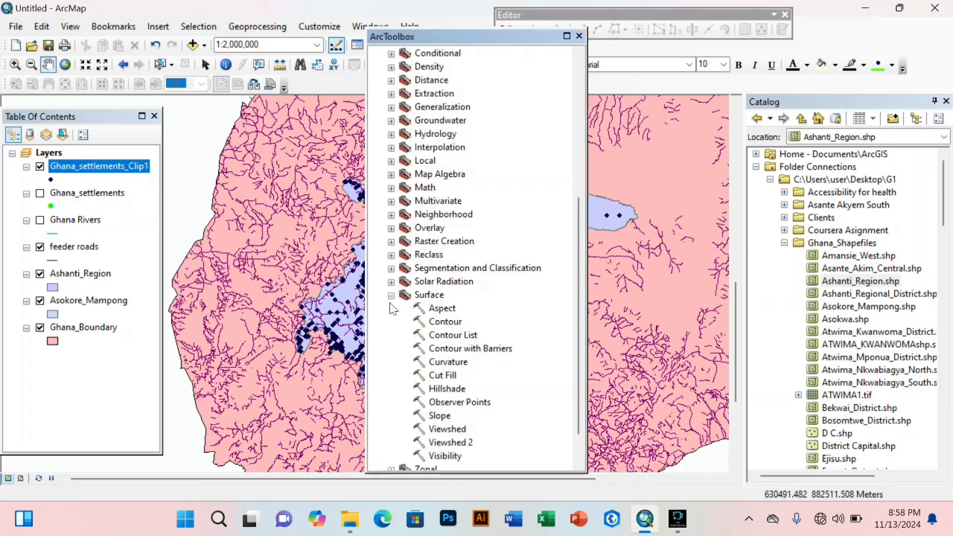
click(391, 295)
click(377, 166)
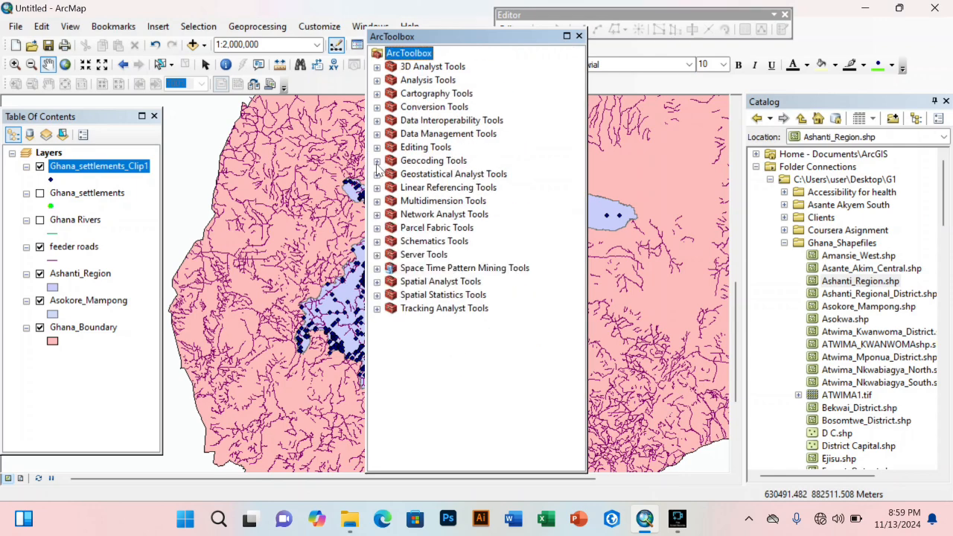
click(579, 37)
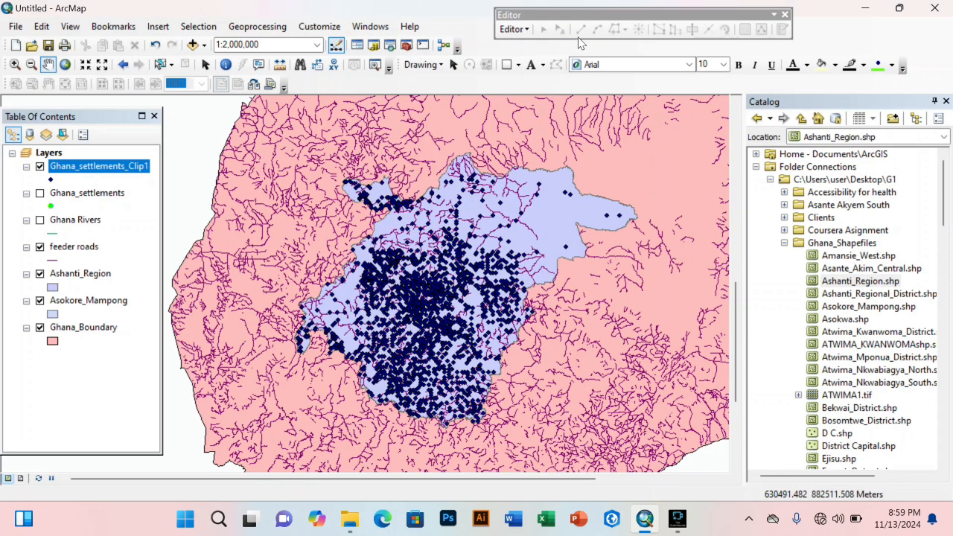
Step: Search tools for 'Clip' (18 results), try Clip (Coverage), and bring back ArcToolbox
click(390, 45)
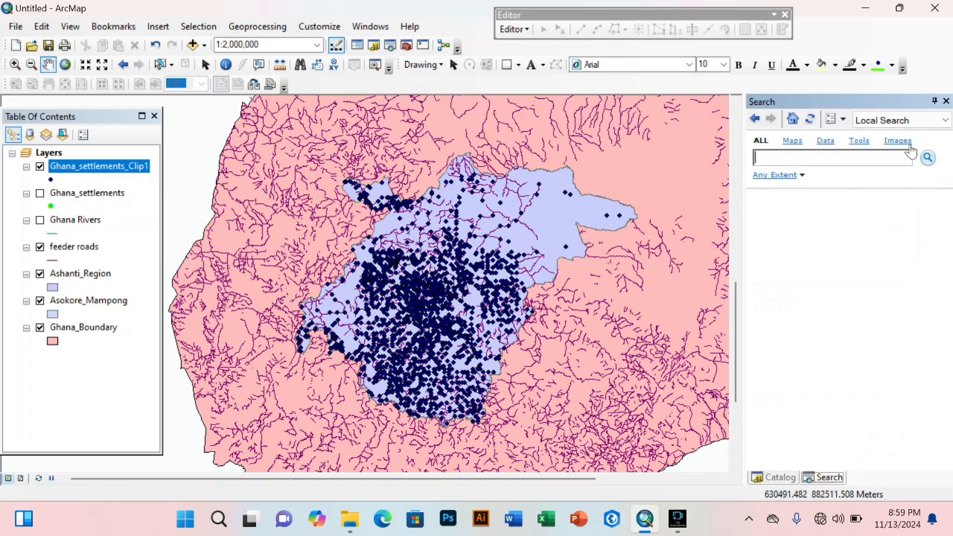
click(819, 157)
key(Return)
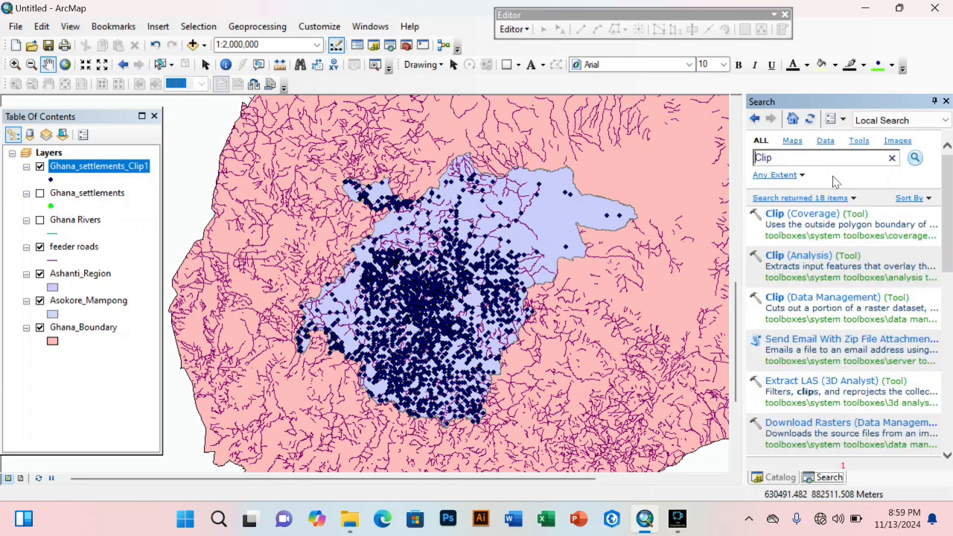
click(792, 215)
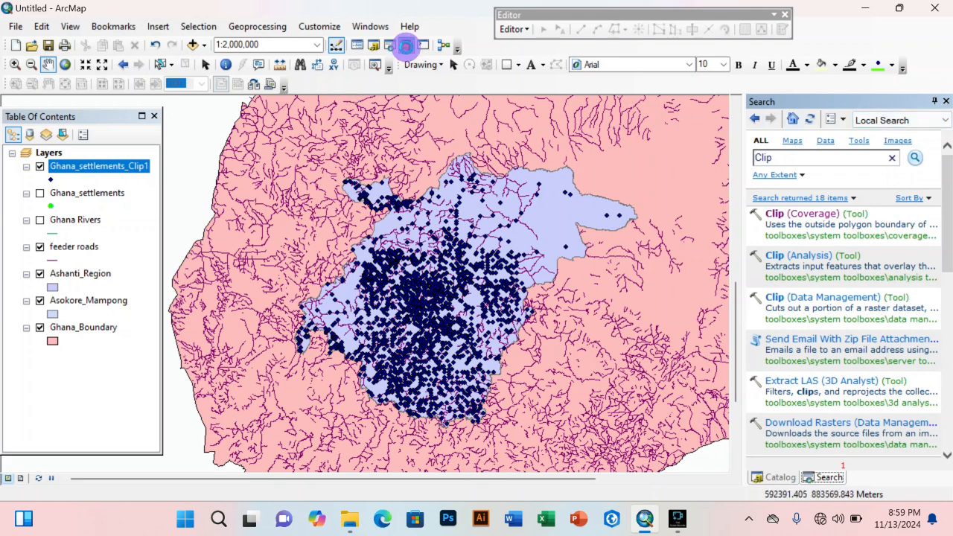
click(406, 45)
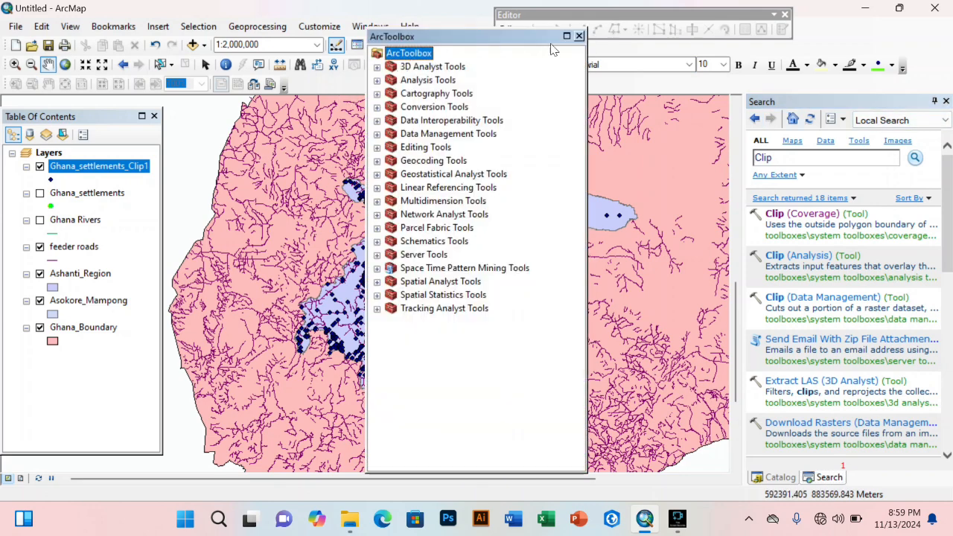
Step: Close ArcToolbox and the Search results, recentre the map, and open the View menu
click(579, 35)
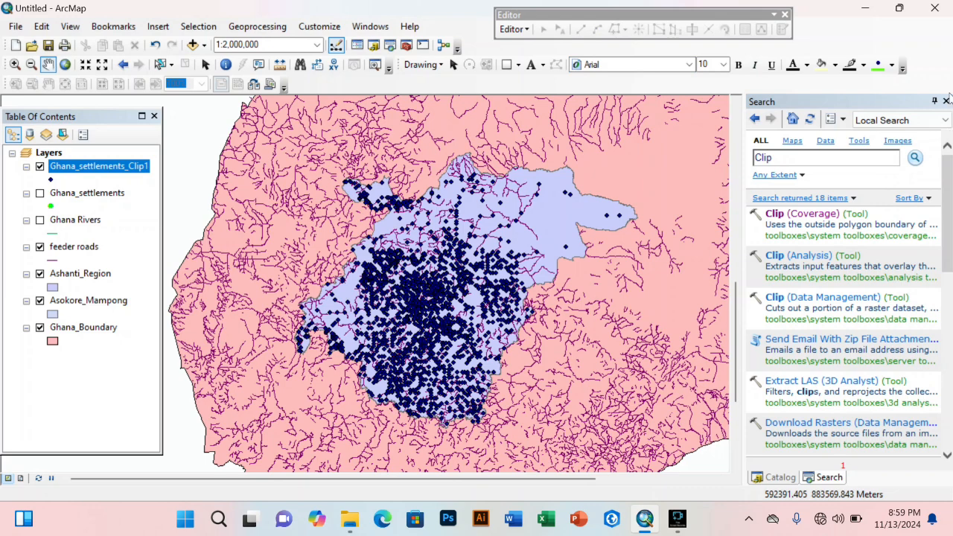
click(946, 101)
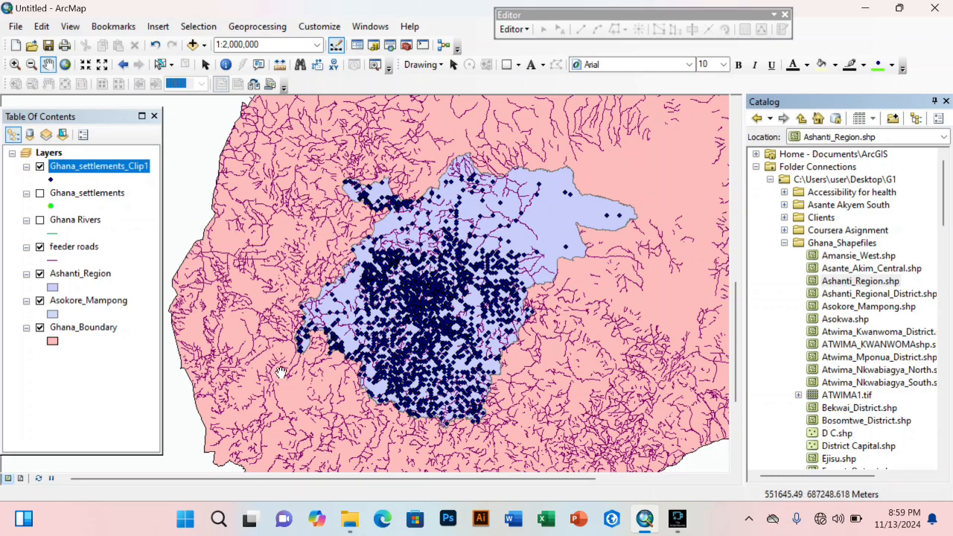
drag(456, 379, 521, 336)
drag(391, 372, 322, 374)
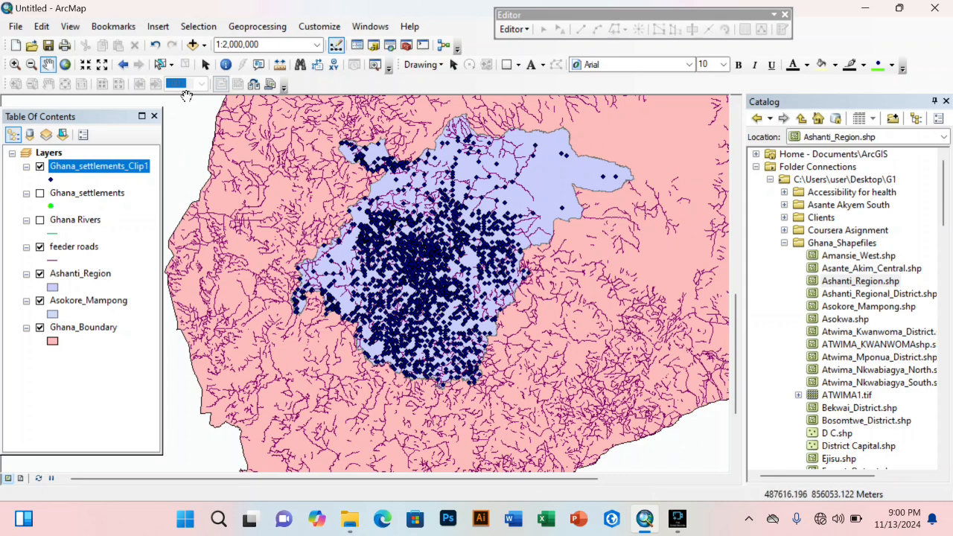
click(73, 28)
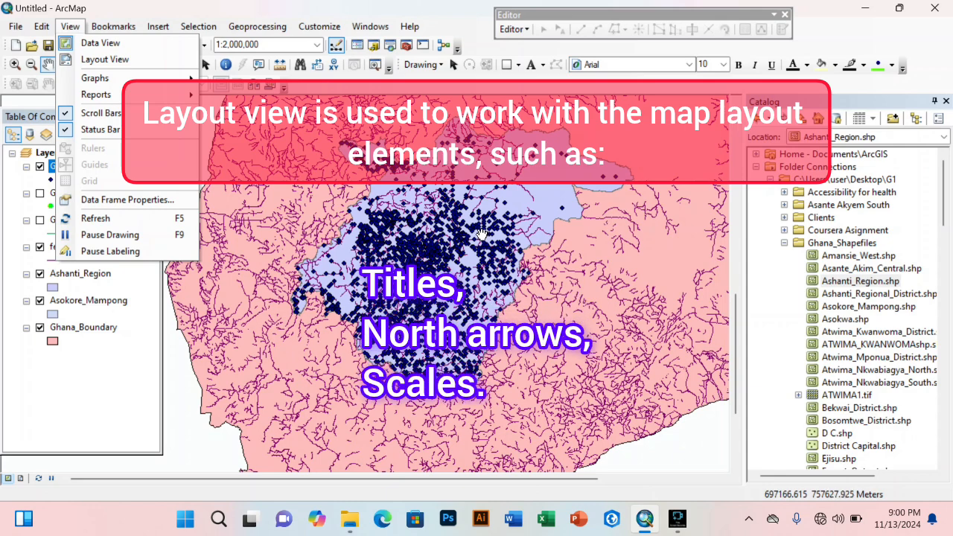
Step: Recentre the map slightly and switch to Layout View
drag(572, 188, 575, 169)
drag(557, 282, 563, 330)
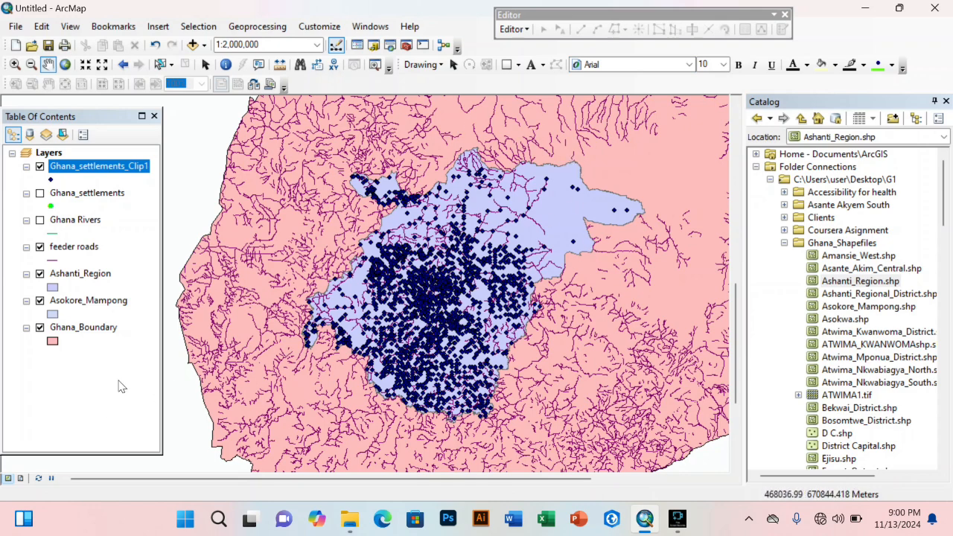
click(21, 479)
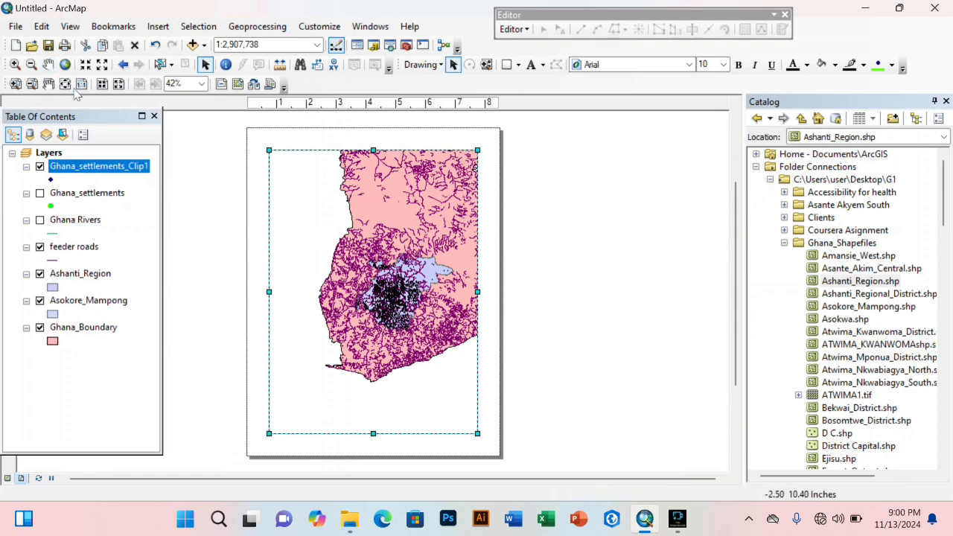
Step: Insert an Alternating Scale Bar 1 and place it at the map's bottom right
click(157, 26)
click(179, 163)
click(85, 243)
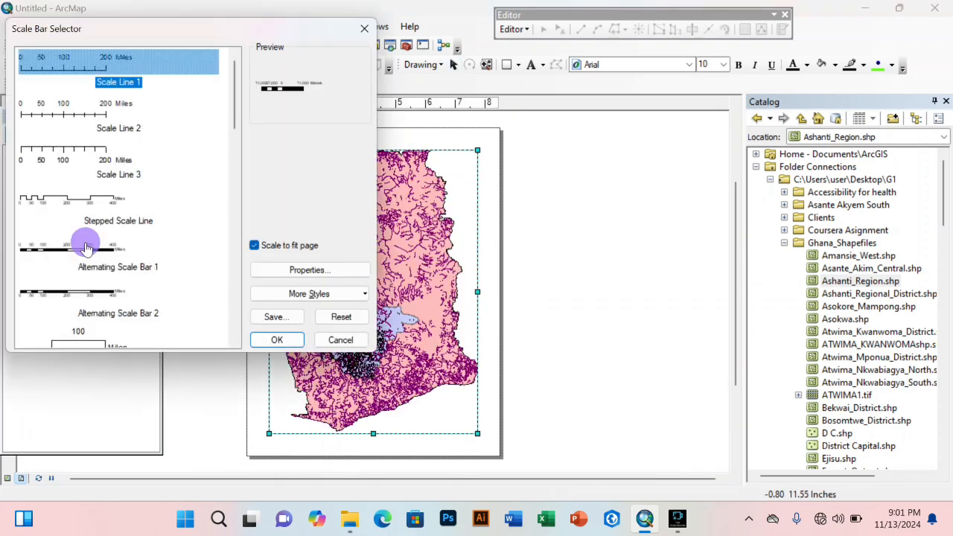
click(284, 336)
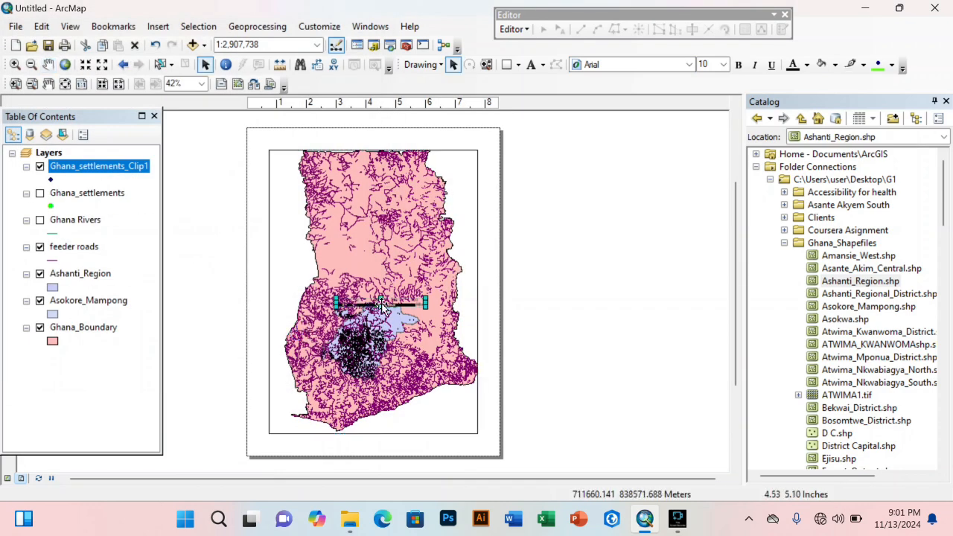
drag(381, 302, 428, 426)
Step: Insert an ESRI North 3 north arrow and place it at the map's top left
click(158, 26)
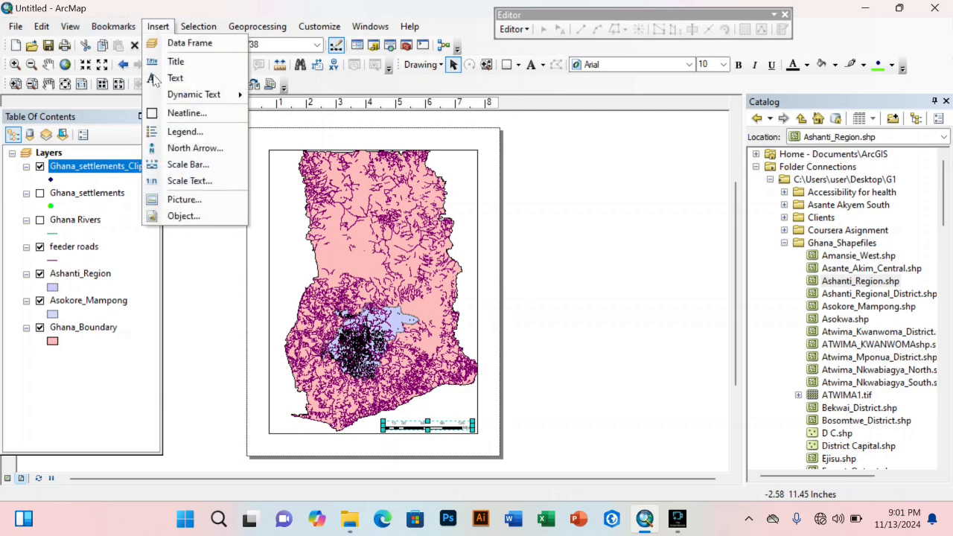
click(180, 147)
click(176, 102)
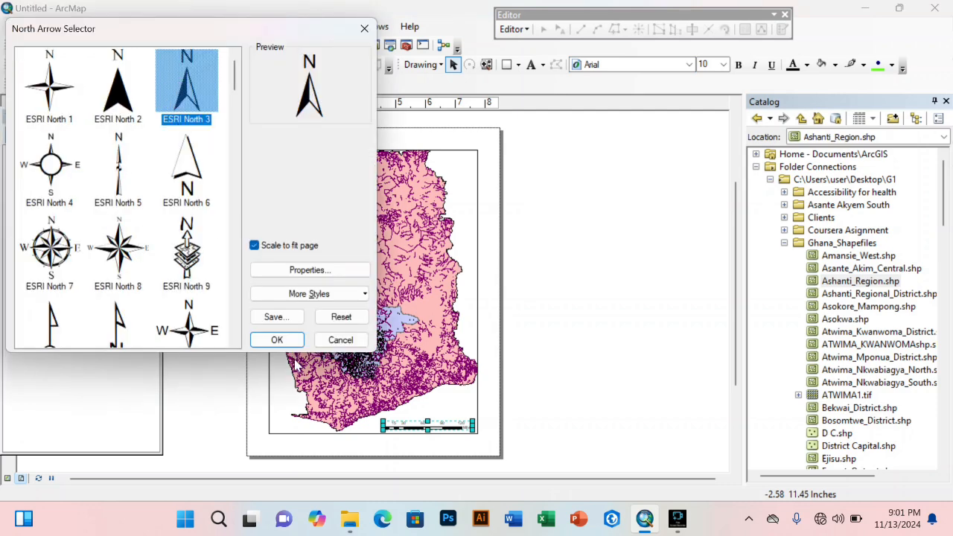
click(277, 340)
drag(289, 329, 278, 164)
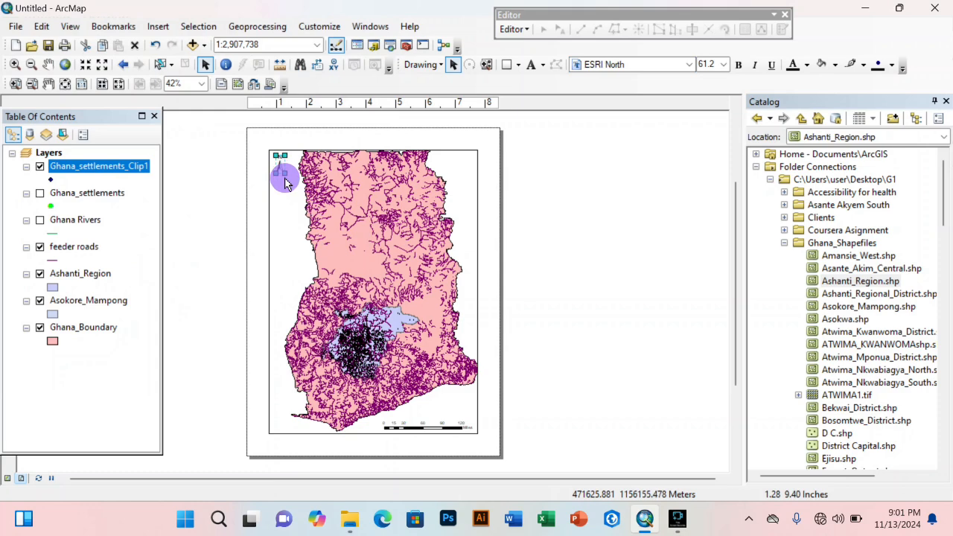
click(234, 209)
Step: Insert a default legend, move it to the map's top right, and select the map frame
click(158, 26)
click(175, 131)
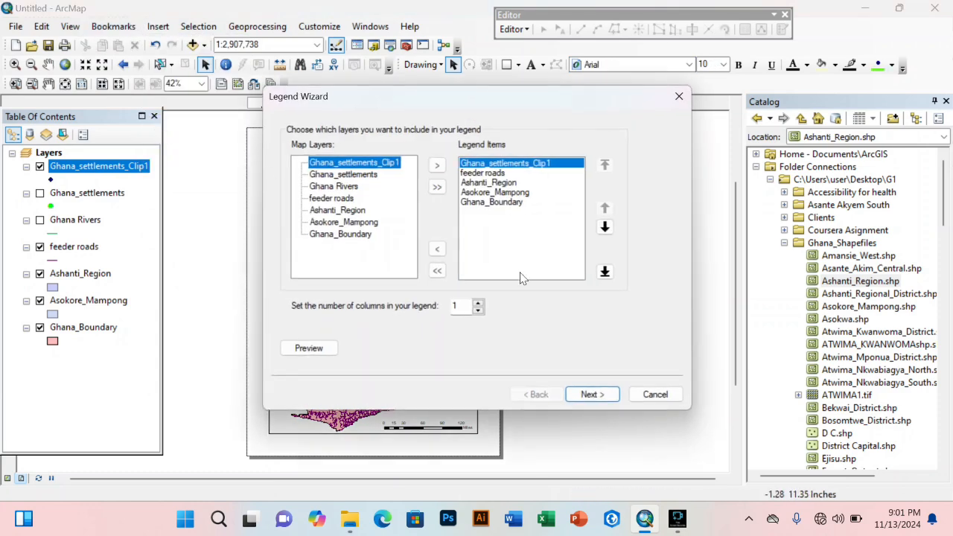
click(598, 398)
click(598, 398)
click(597, 398)
click(597, 397)
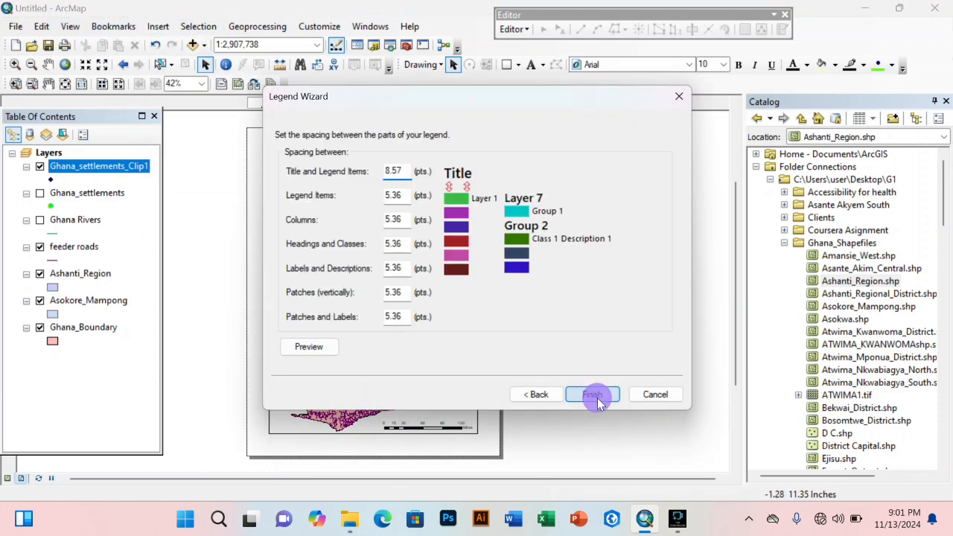
click(598, 398)
drag(331, 324, 471, 189)
click(158, 26)
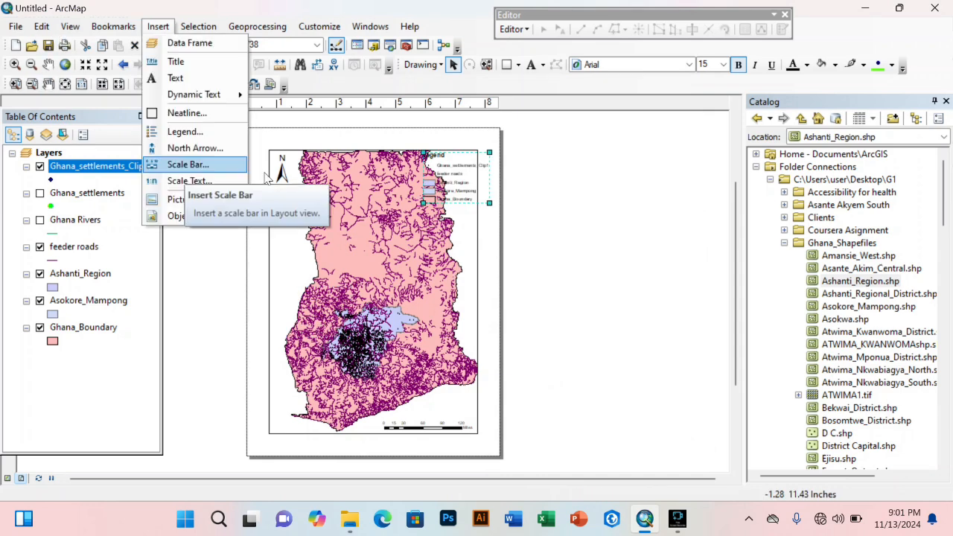
click(568, 187)
click(422, 233)
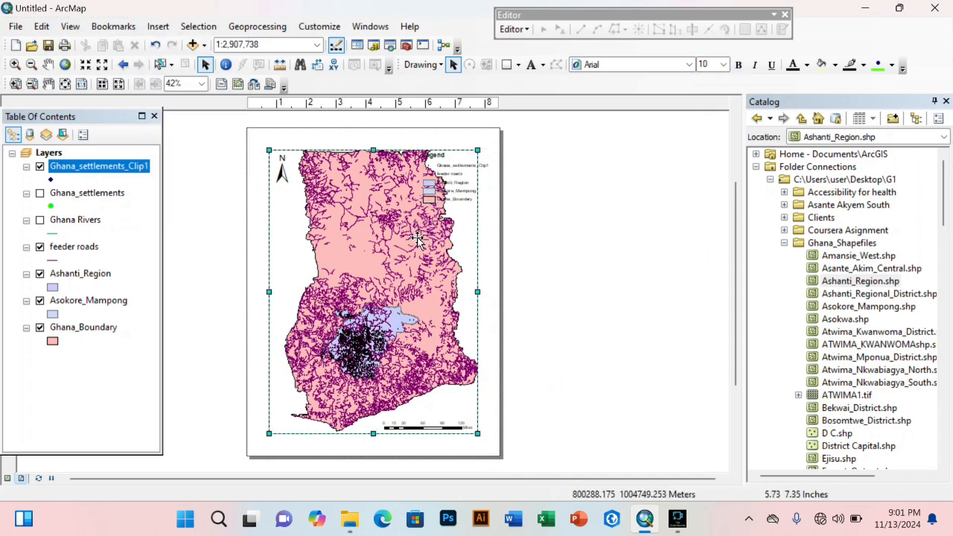
click(577, 232)
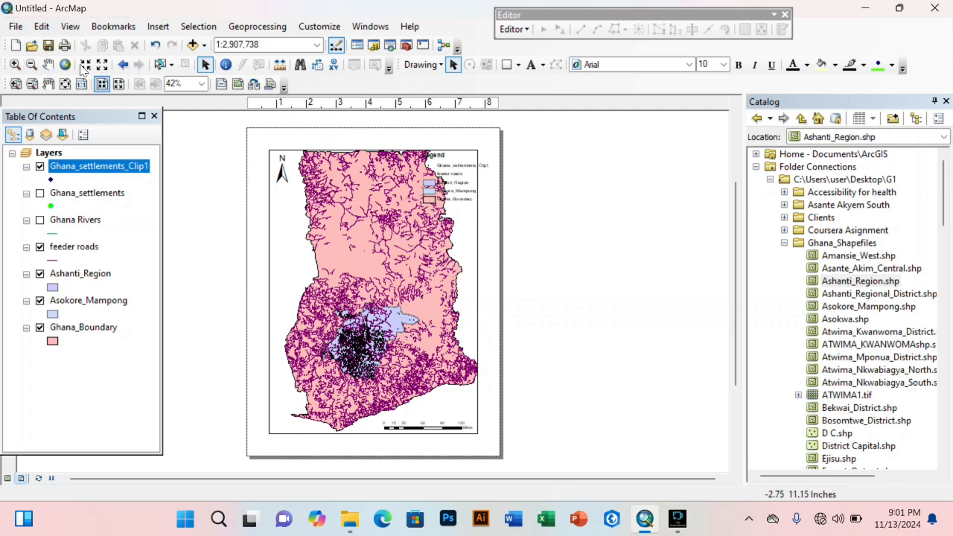
Step: Open the File menu over the layout page
click(15, 26)
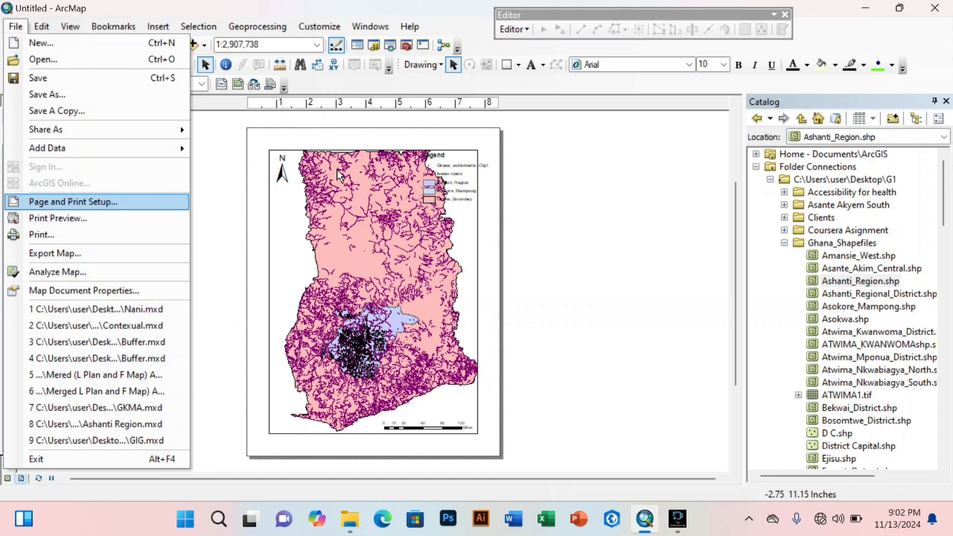
Step: Set the page to landscape 11 x 8.5 inches, with Use Printer Paper Settings turned off
click(567, 198)
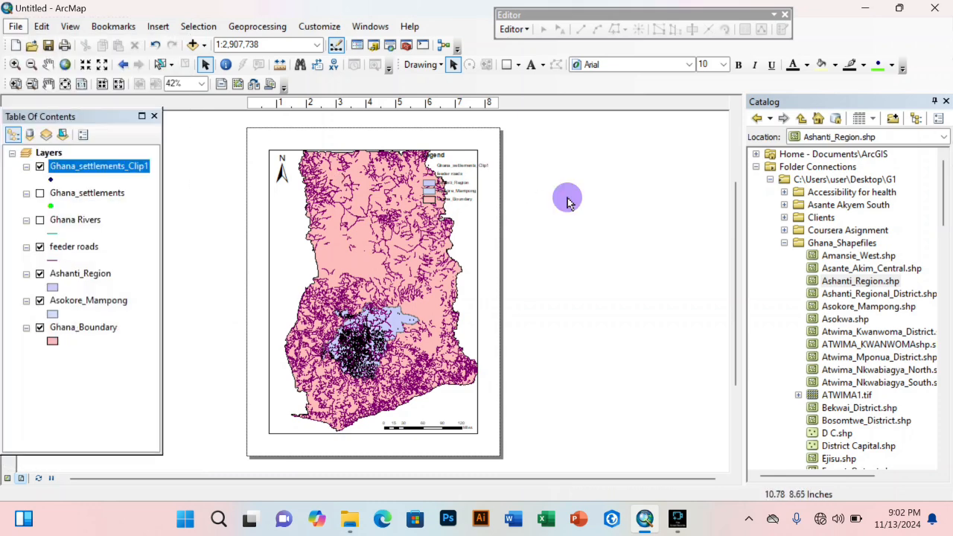
click(15, 26)
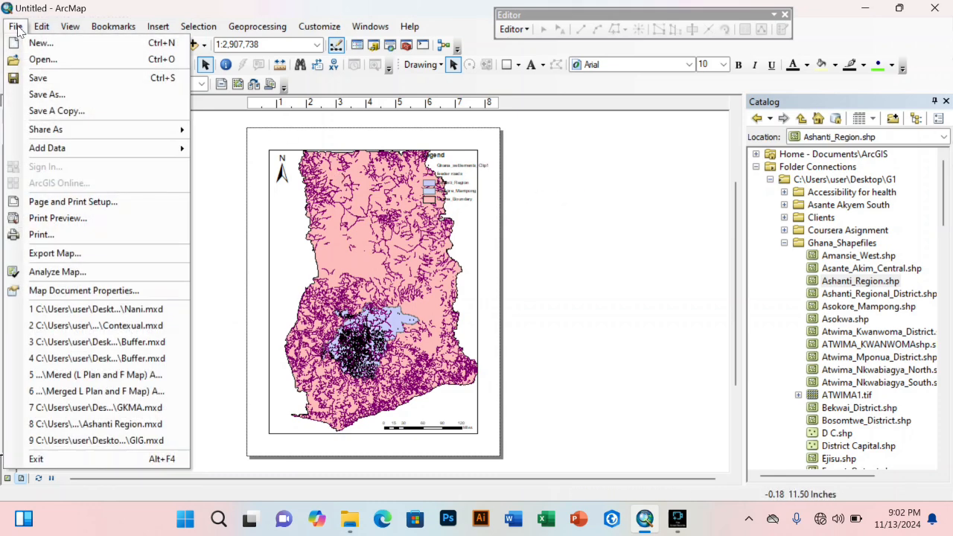
click(78, 201)
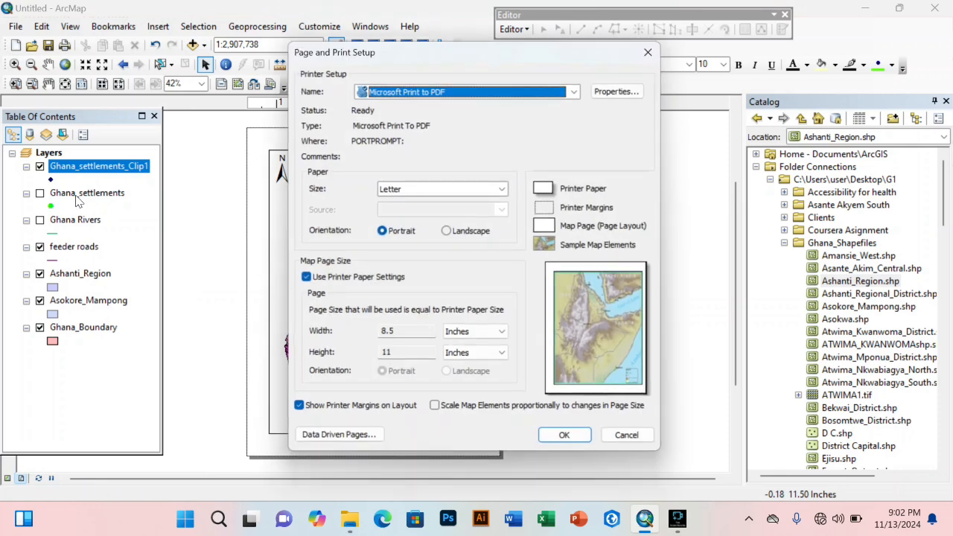
click(448, 233)
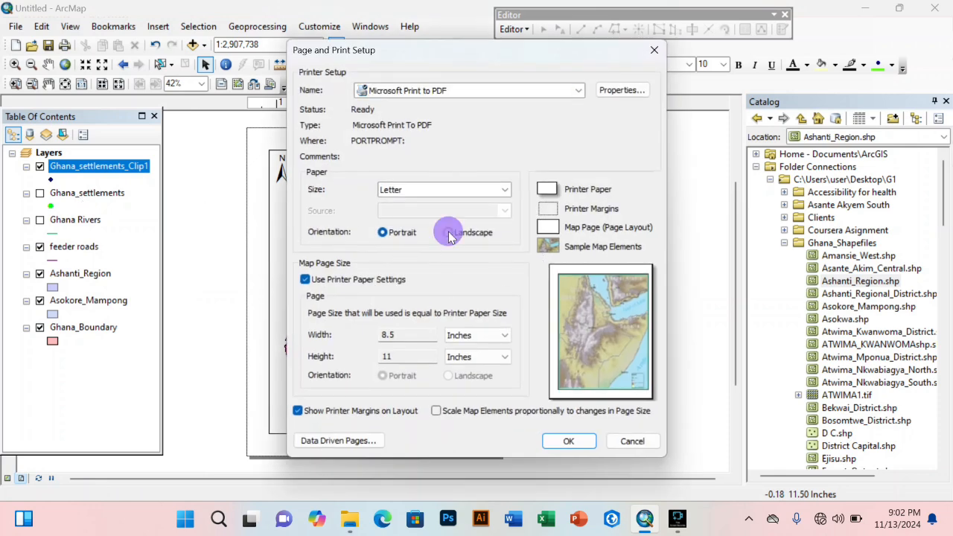
click(305, 280)
click(566, 440)
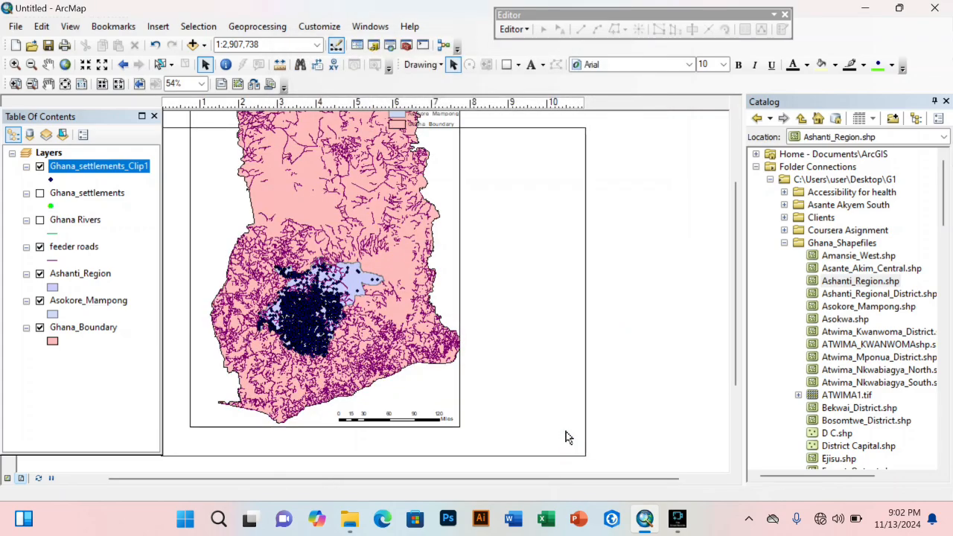
Step: Move the Ghana map frame down and trim its top and bottom edges to fit inside the page margins
click(462, 328)
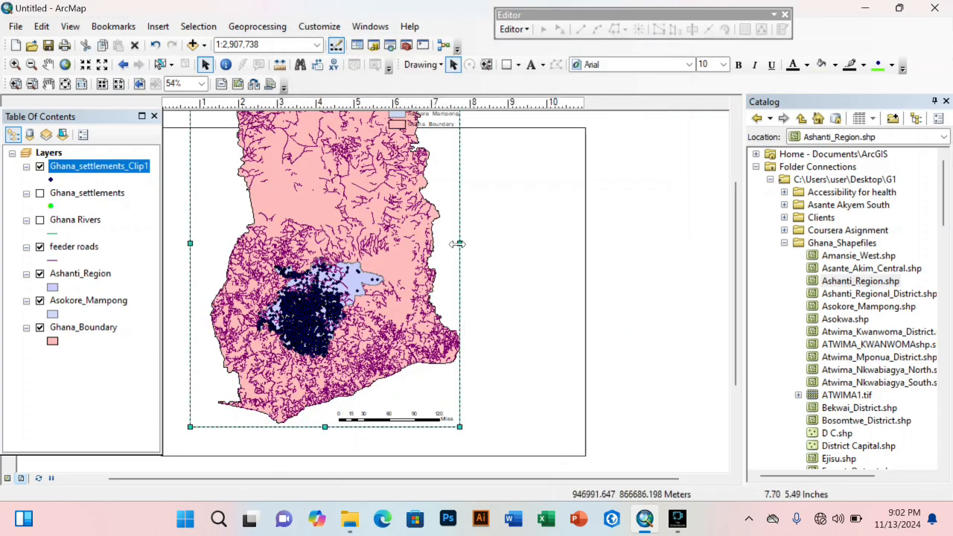
drag(342, 289, 344, 379)
drag(324, 151, 325, 196)
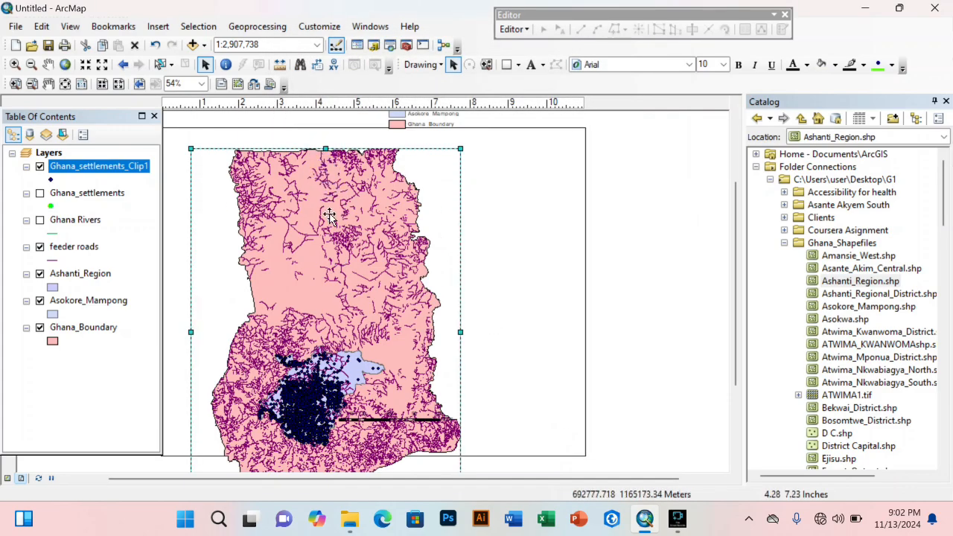
drag(378, 282, 376, 230)
drag(326, 463, 326, 436)
click(529, 376)
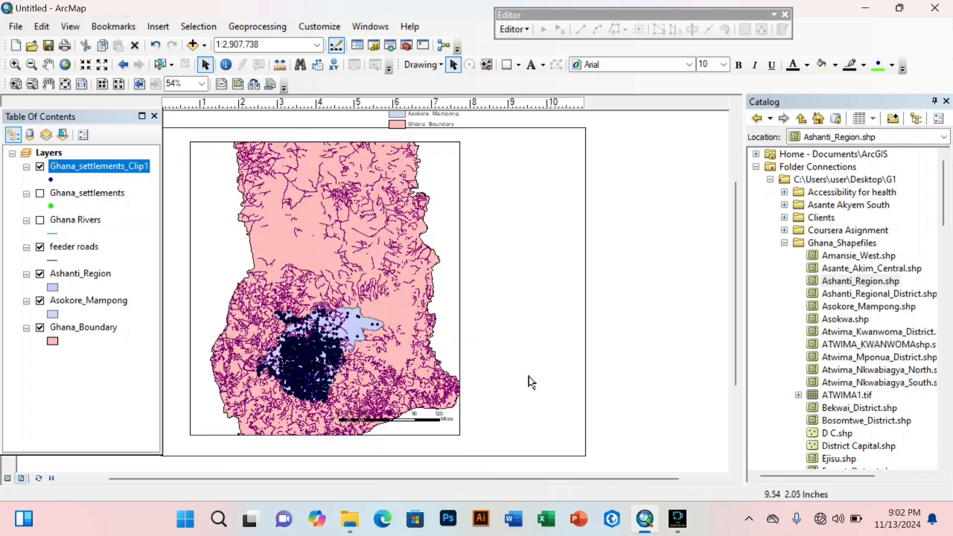
click(414, 253)
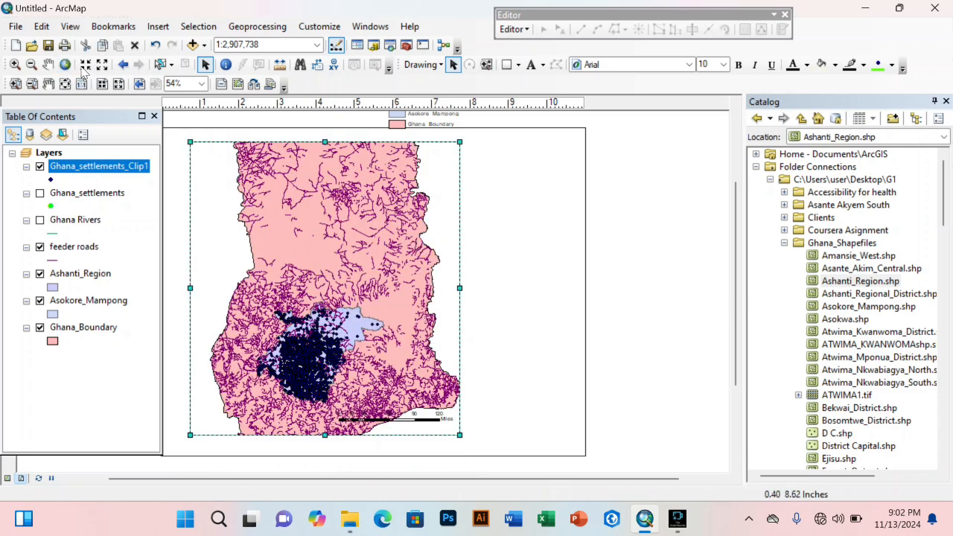
Step: Hide the Ghana_Boundary, feeder roads and Asokore_Mampong layers, keeping Ashanti_Region visible
click(39, 329)
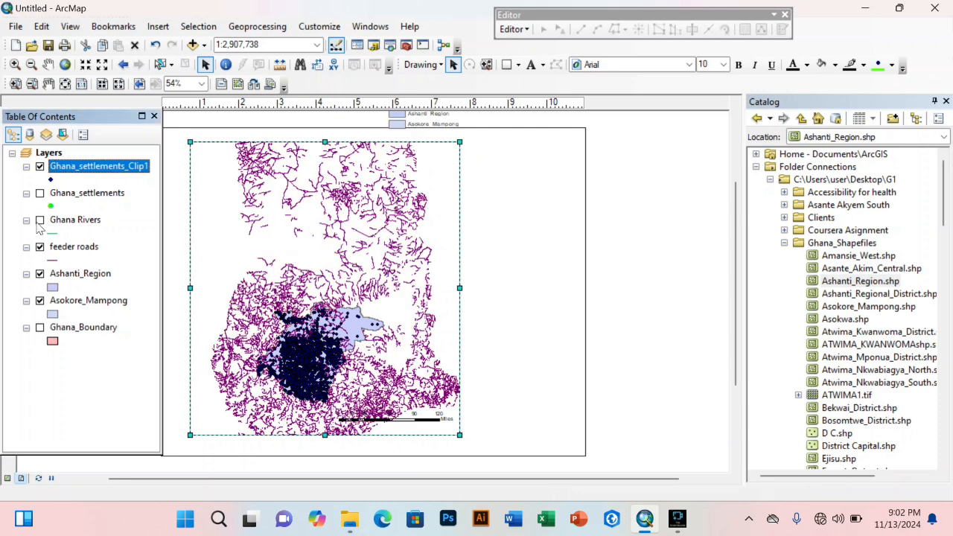
click(39, 248)
click(40, 275)
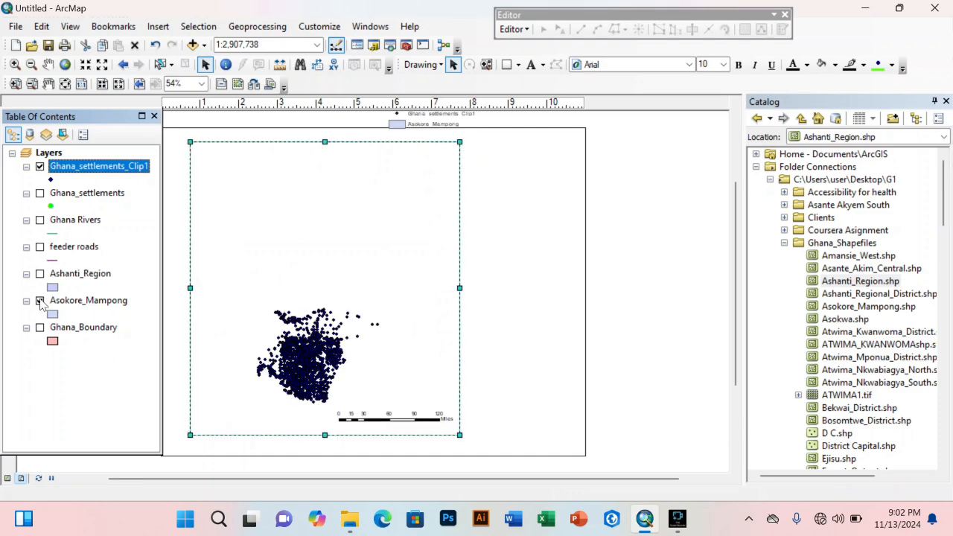
click(41, 274)
click(39, 301)
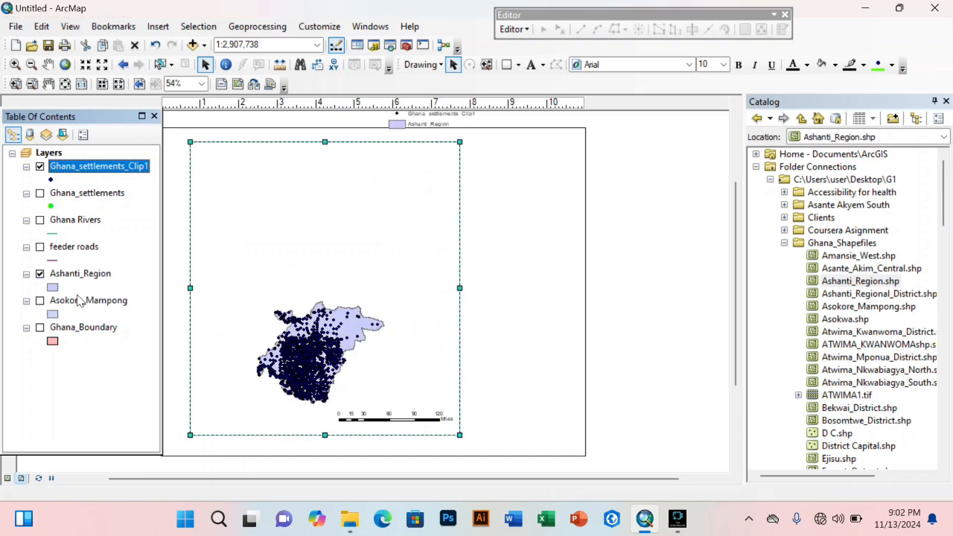
Step: Zoom the map in to 1:1,500,000 and pan it up so all of Ashanti Region shows
click(85, 65)
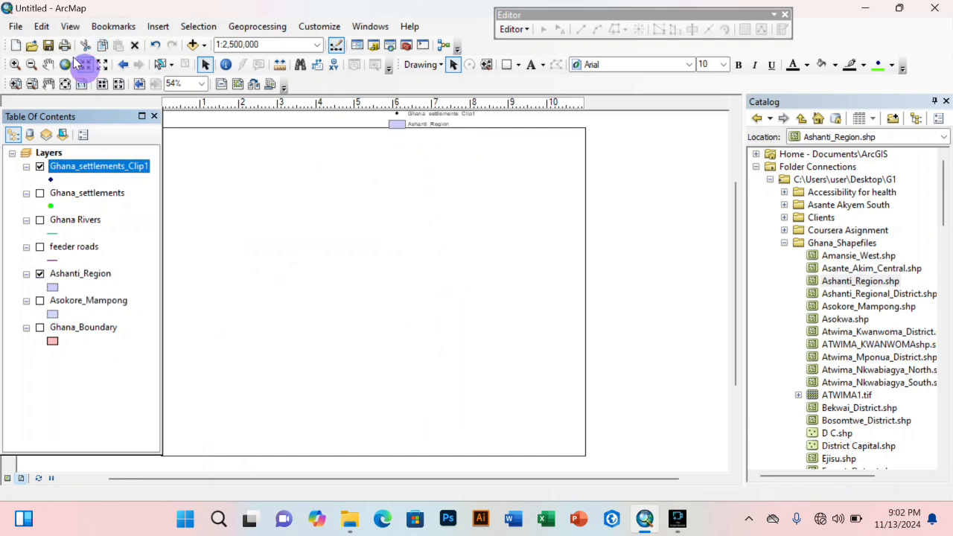
click(86, 66)
click(85, 66)
click(48, 64)
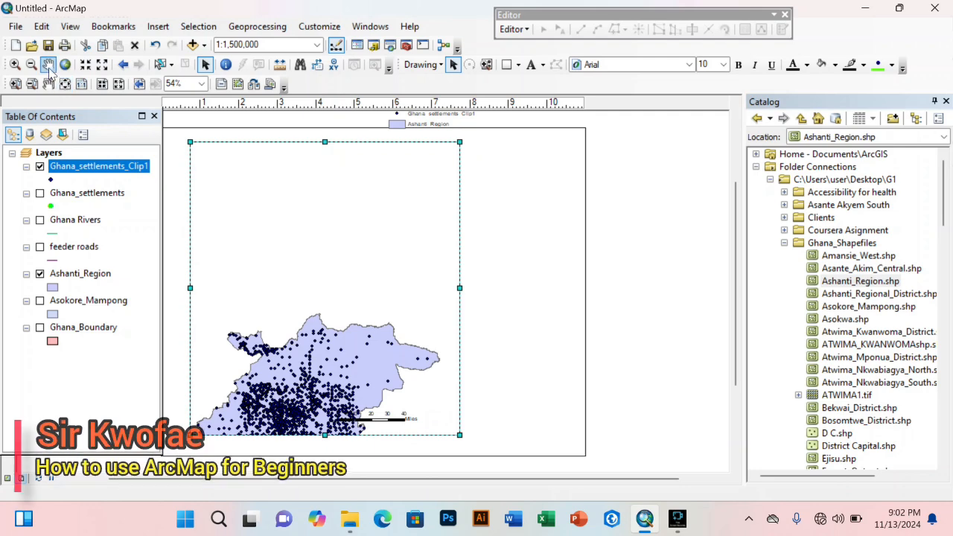
drag(328, 395, 338, 278)
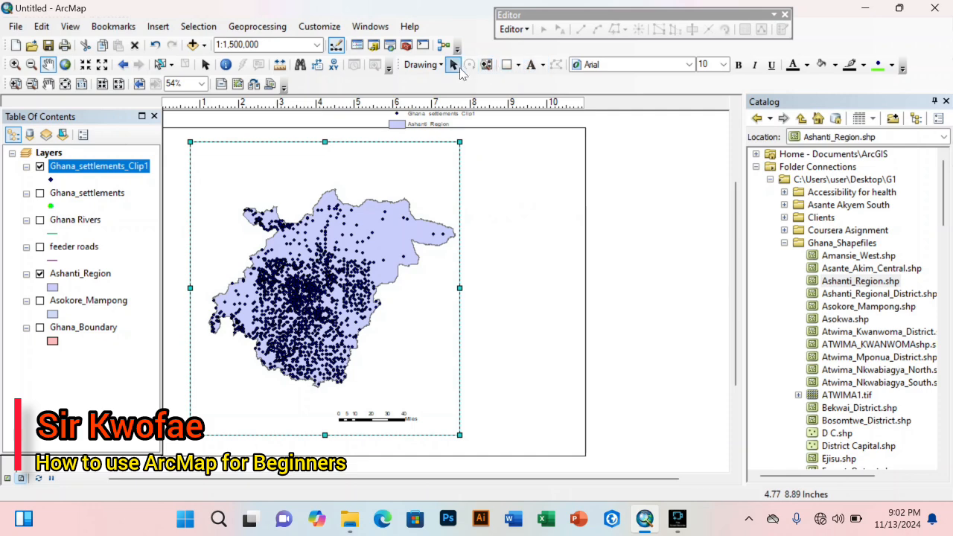
Step: Move the legend onto the map's lower right
click(454, 64)
click(422, 117)
drag(422, 117, 403, 374)
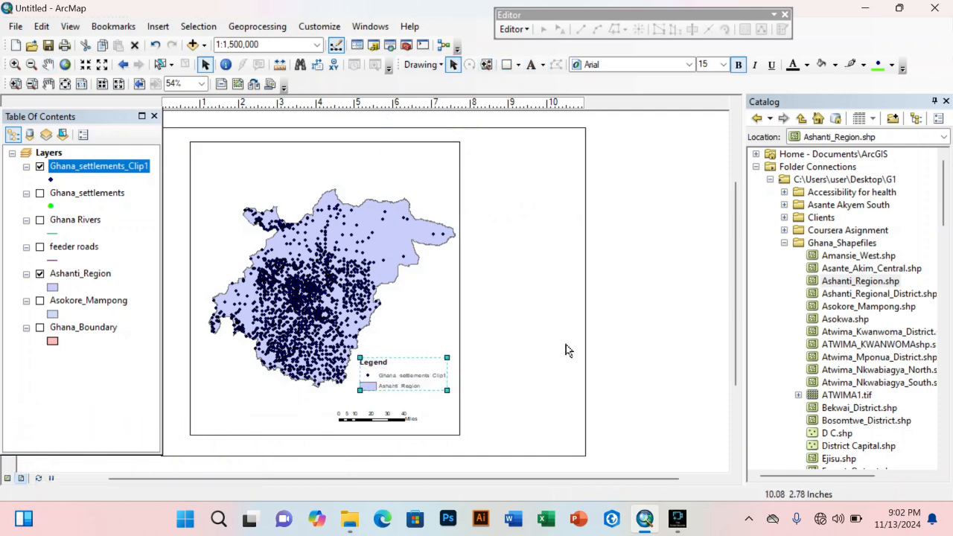
click(646, 318)
click(481, 321)
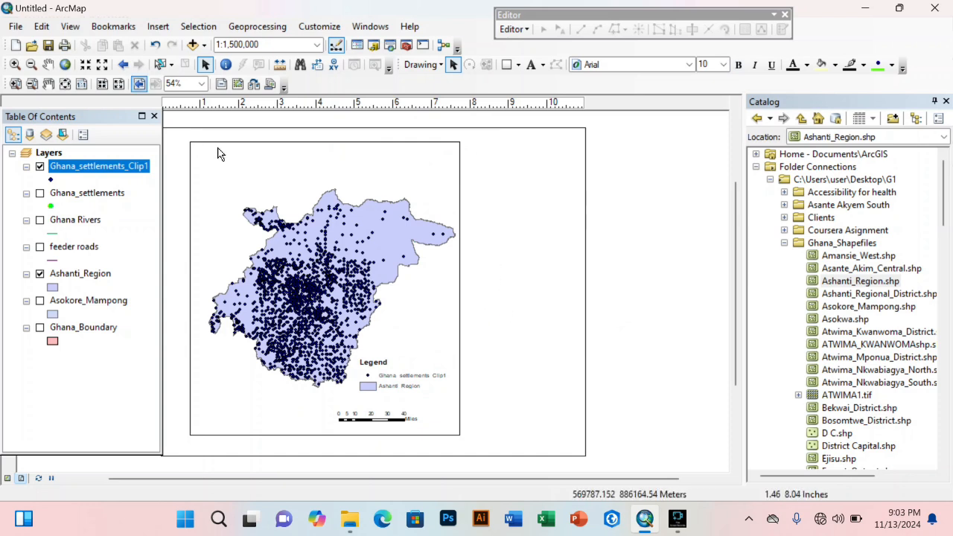
Step: Move the north arrow from the page top to the map frame's top-left corner
click(48, 83)
drag(260, 136, 356, 151)
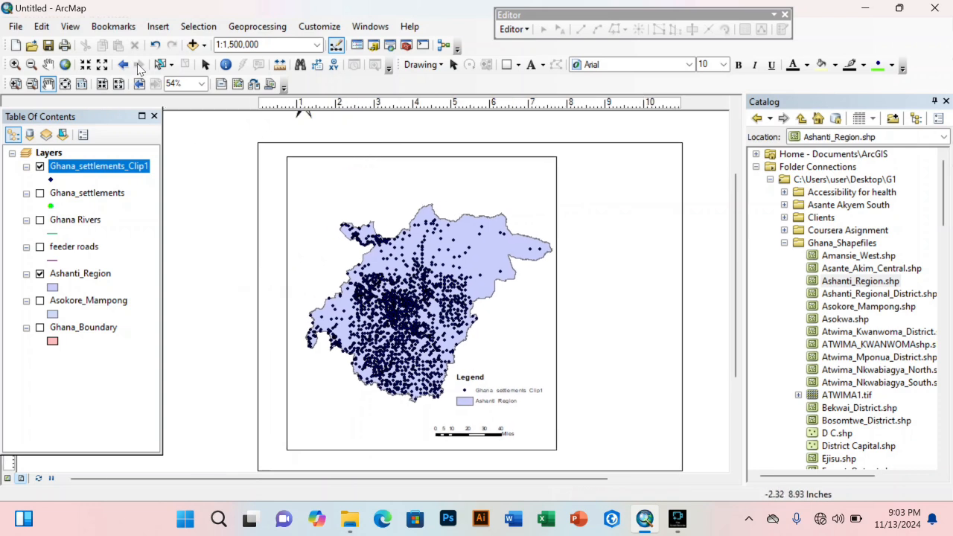
click(206, 64)
click(300, 117)
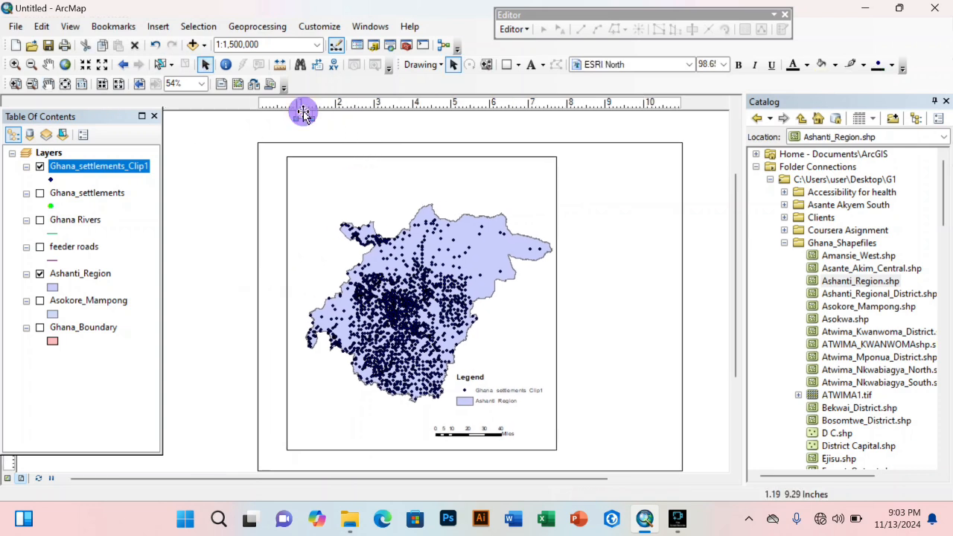
drag(303, 111, 308, 186)
click(204, 189)
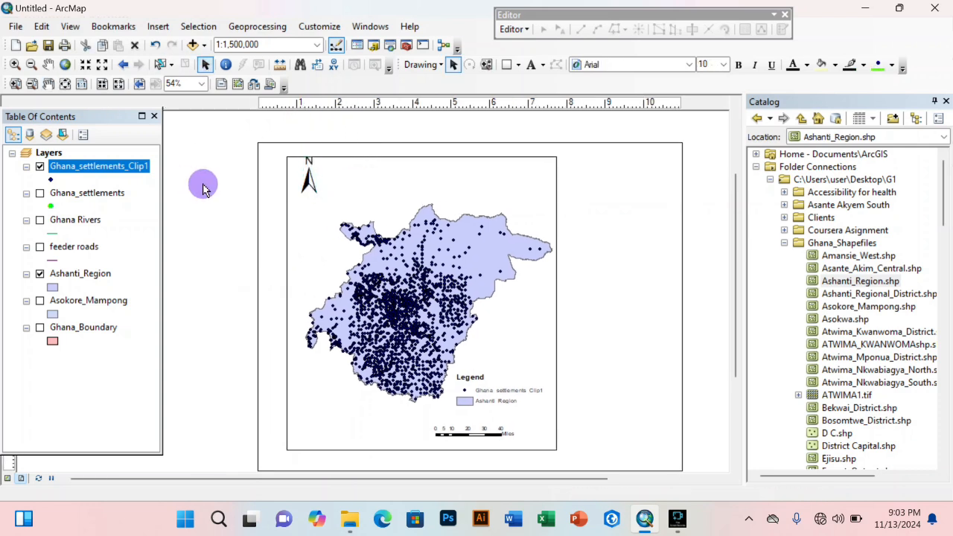
Step: Check the north arrow's properties without changes and nudge it slightly lower
click(303, 181)
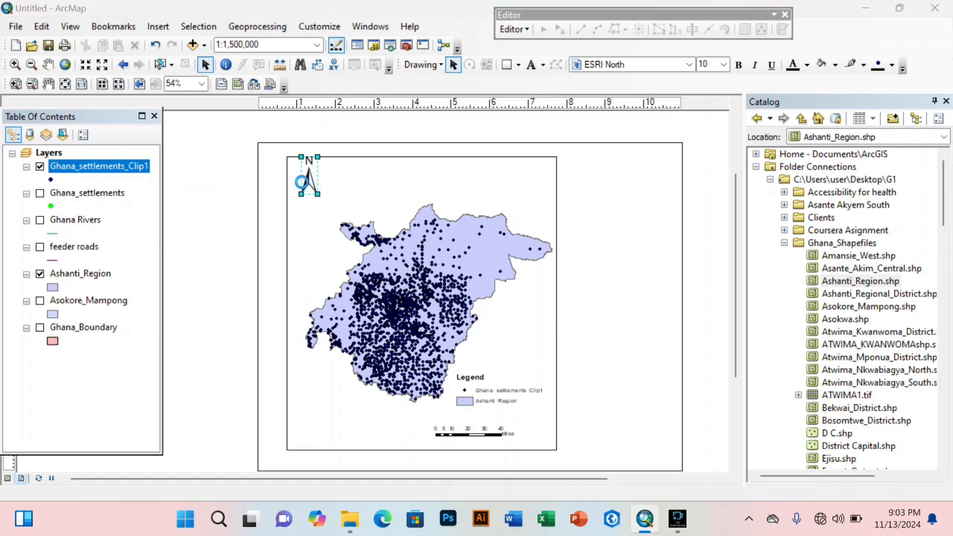
double_click(304, 181)
click(613, 93)
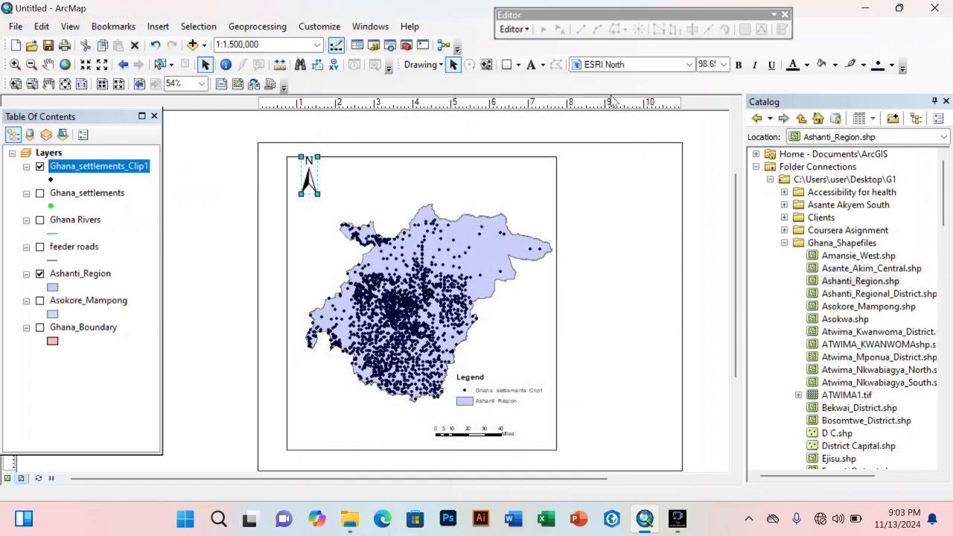
click(232, 247)
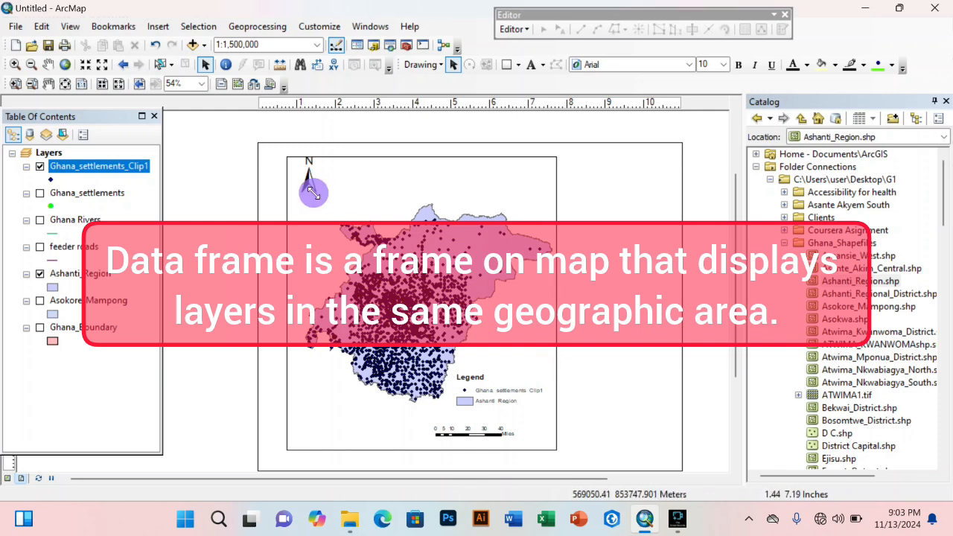
click(309, 185)
drag(312, 188, 310, 198)
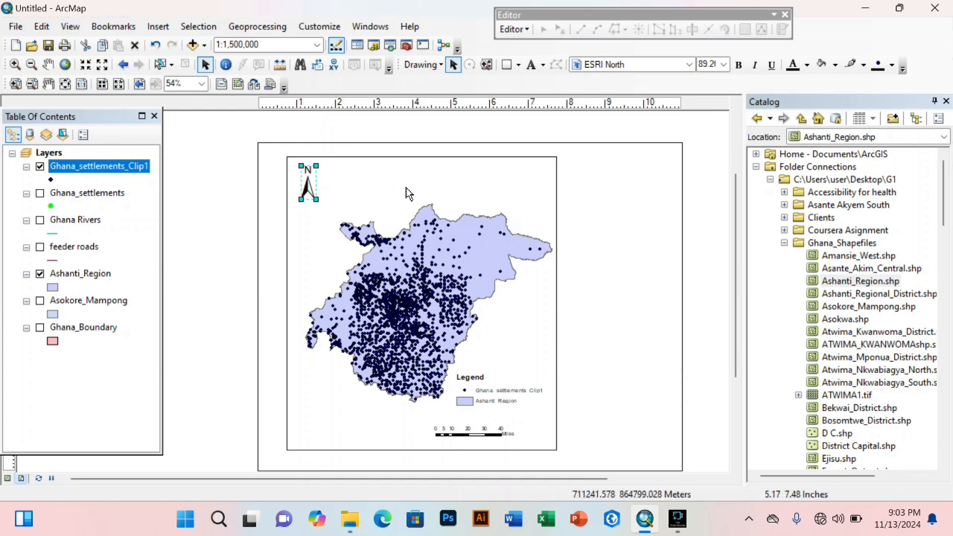
Step: Shift the map data frame and north arrow slightly left, then begin inserting a data frame
click(393, 279)
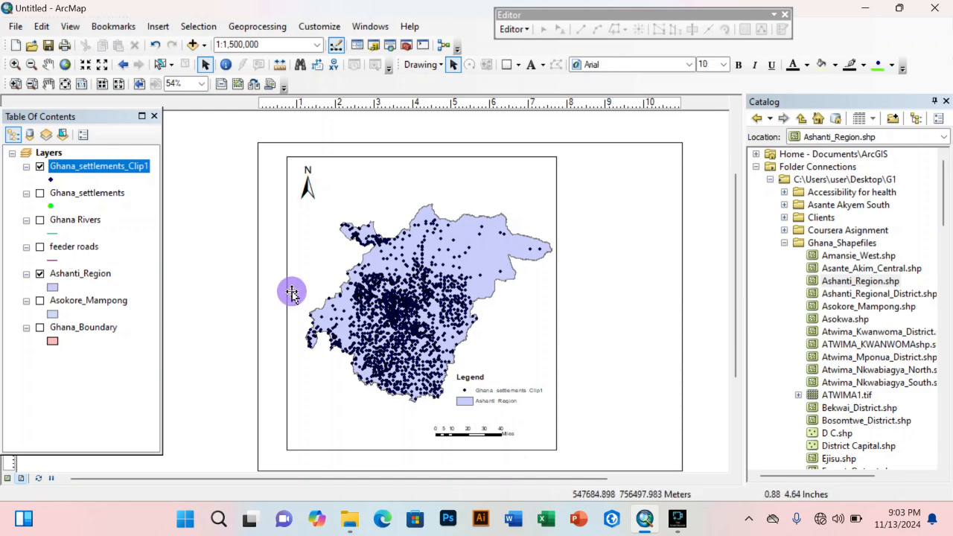
drag(290, 307, 283, 309)
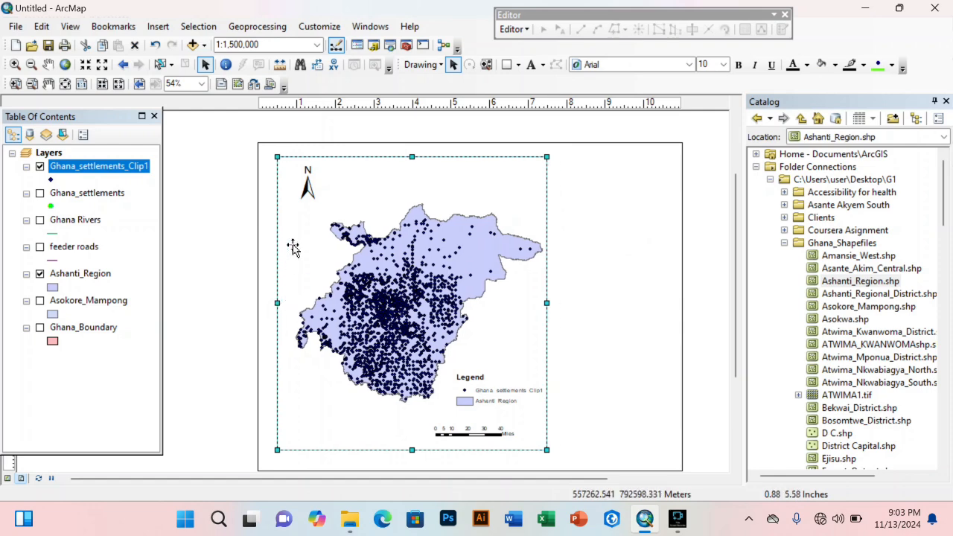
click(304, 194)
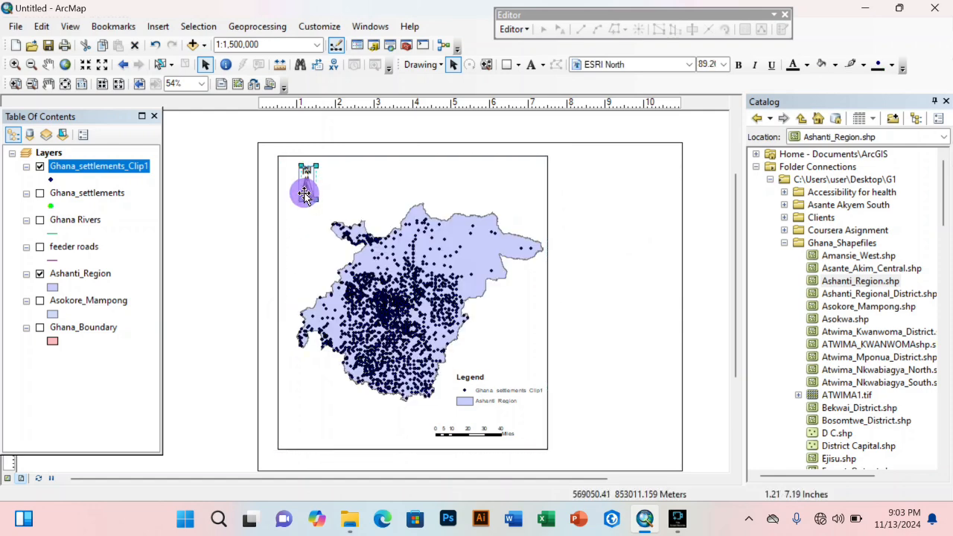
drag(305, 194, 301, 194)
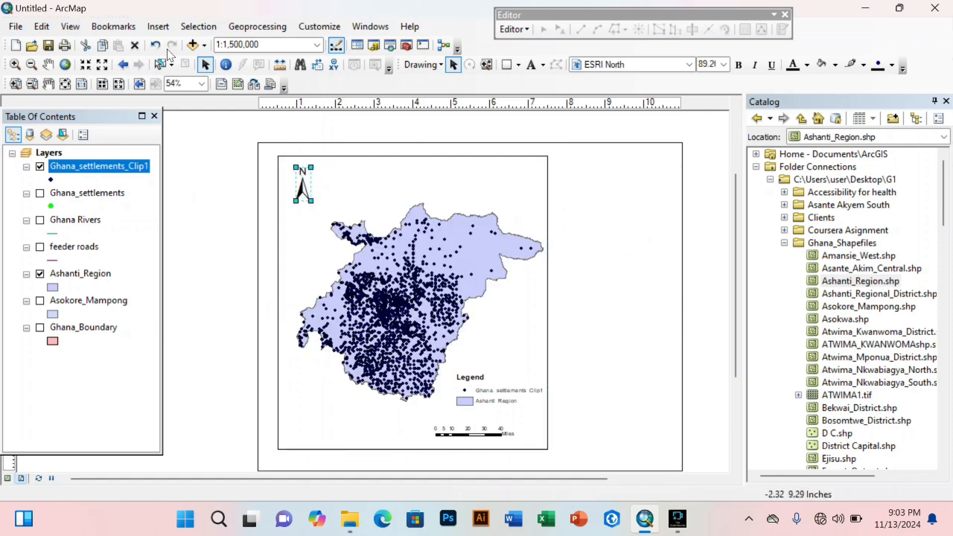
click(158, 26)
Step: Insert a new data frame, move it to the page's lower right and narrow its width
click(170, 39)
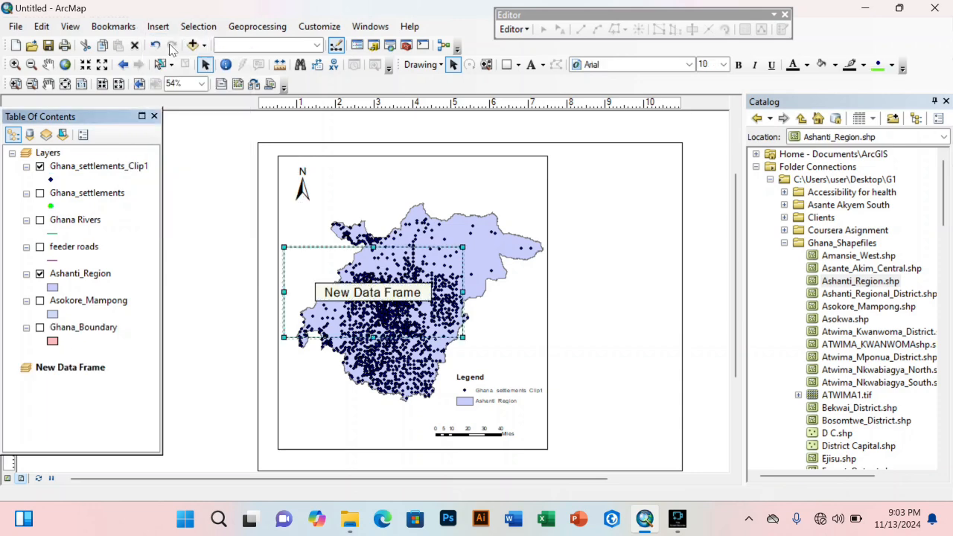
drag(335, 270, 602, 379)
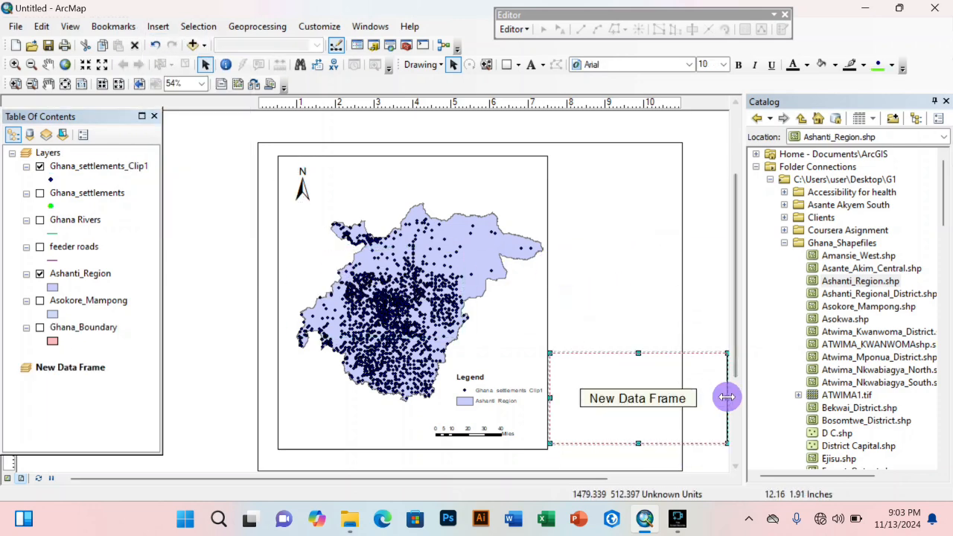
drag(727, 398, 674, 398)
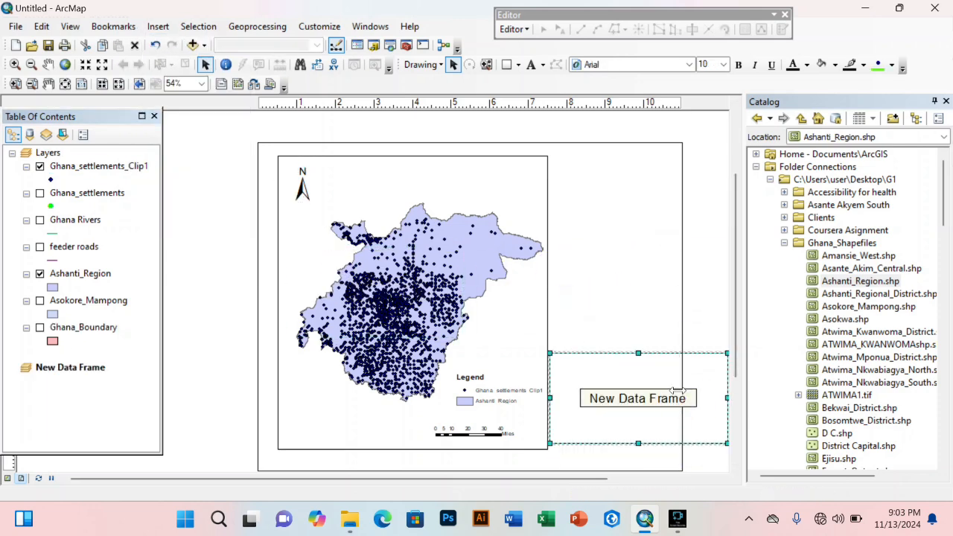
click(579, 397)
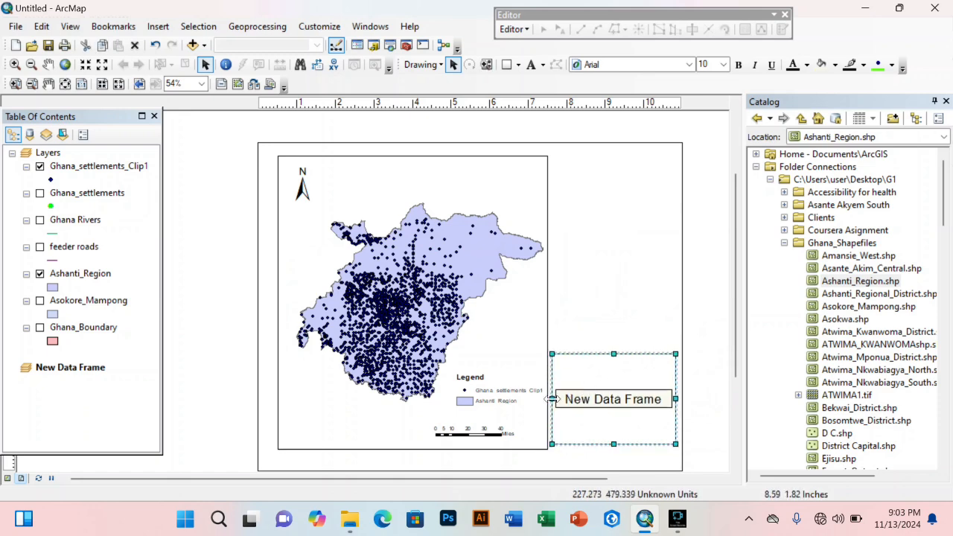
click(195, 320)
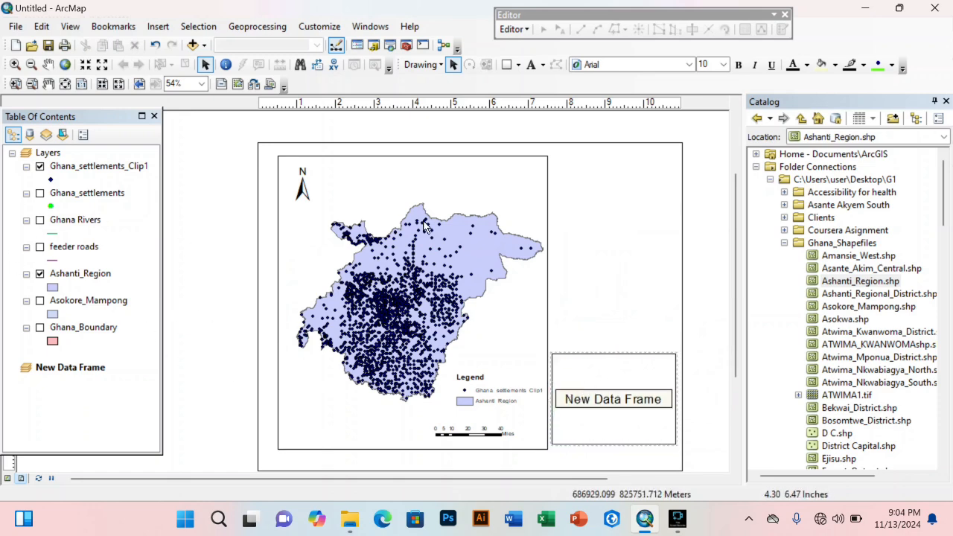
click(622, 386)
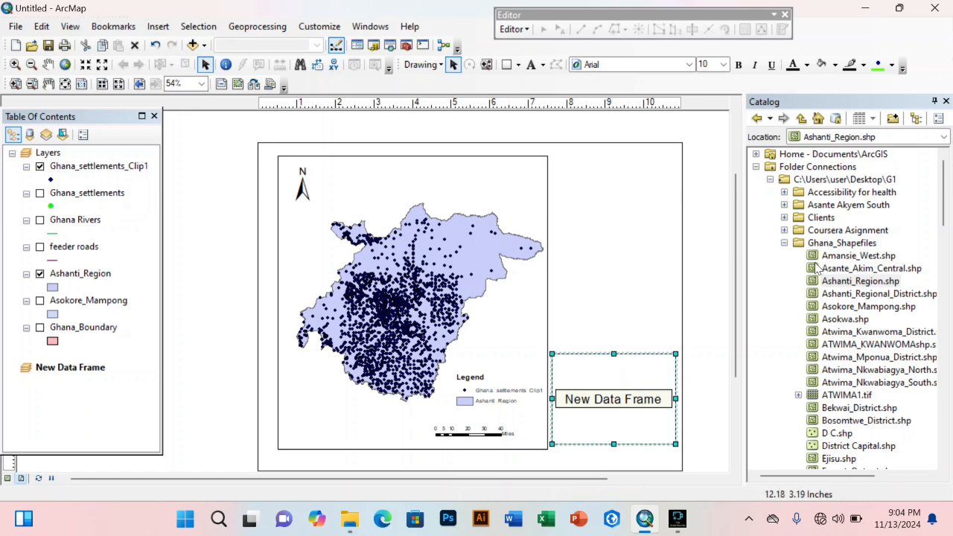
Step: Drag New_regions.shp and Ashanti_Region.shp from Ghana_Shapefiles in the Catalog into the New Data Frame
scroll(861, 342, down, 15)
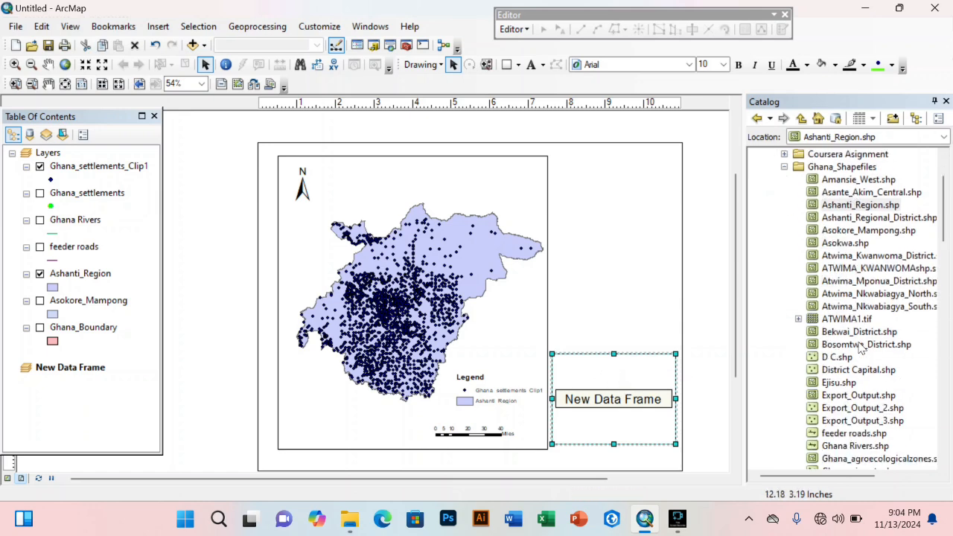
scroll(862, 335, up, 4)
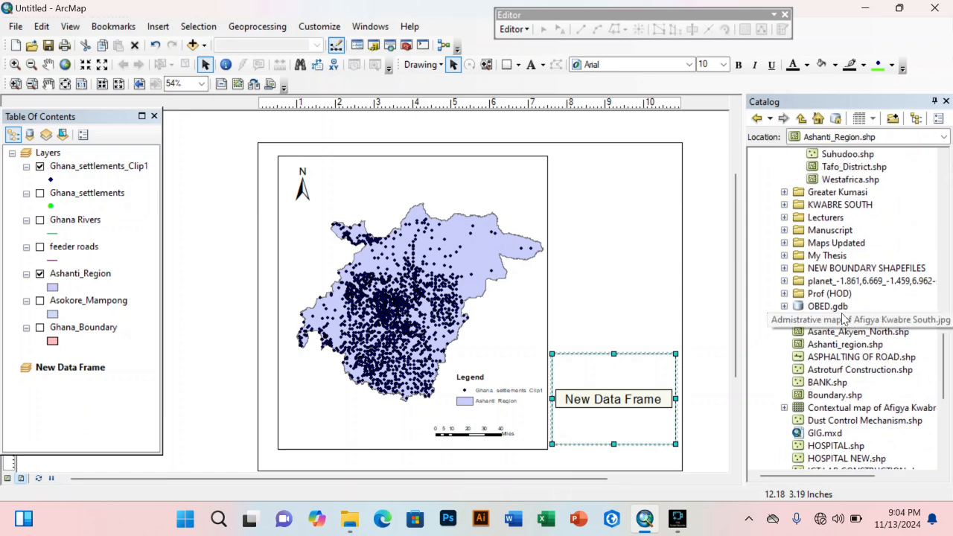
scroll(840, 179, up, 1)
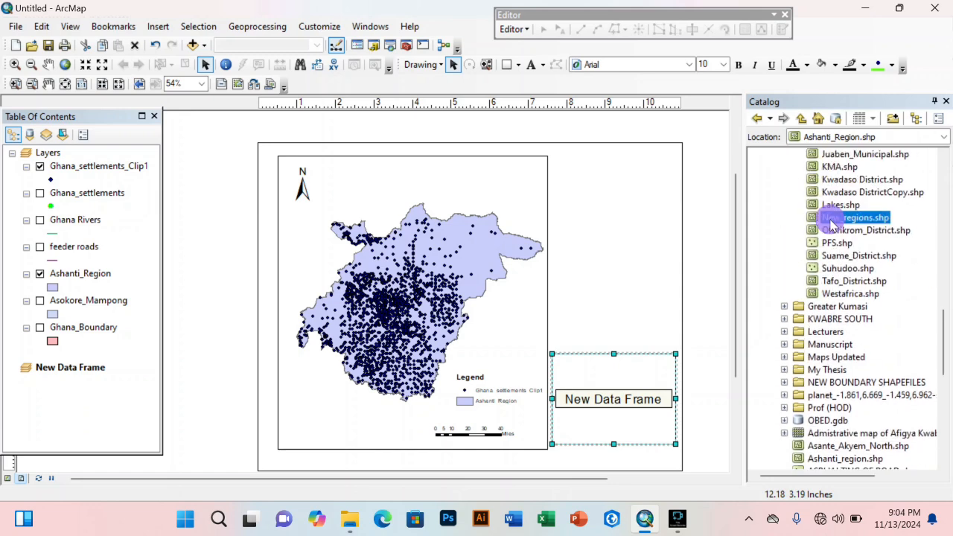
drag(825, 216, 648, 365)
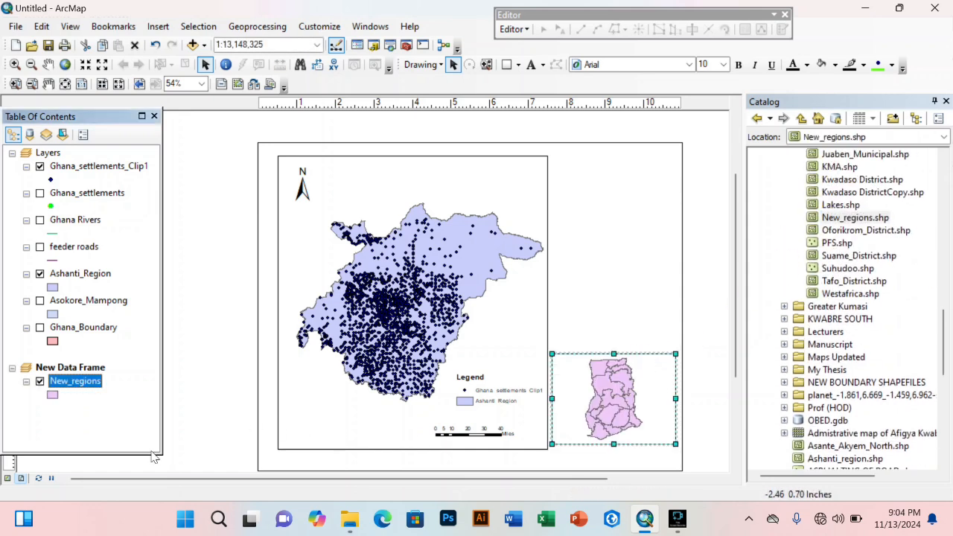
scroll(910, 228, up, 20)
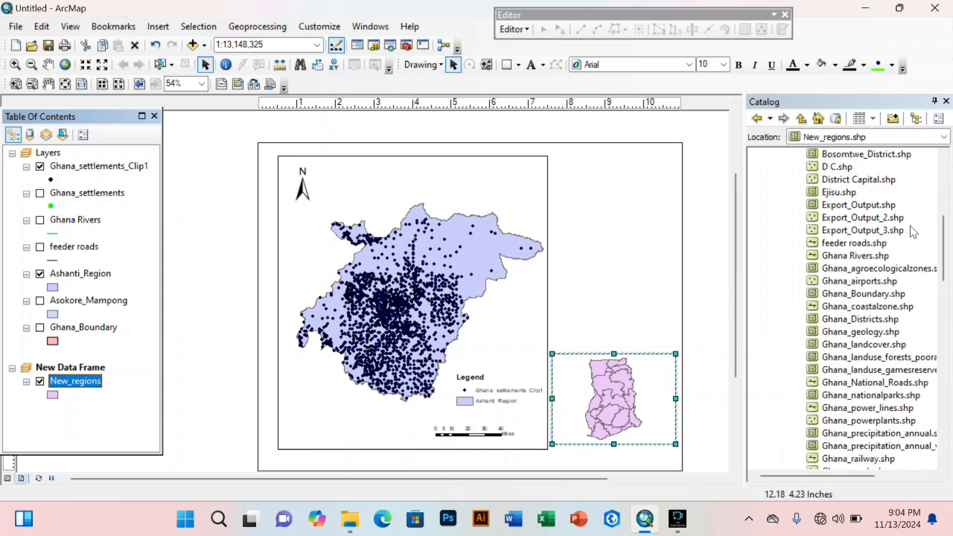
scroll(912, 231, up, 2)
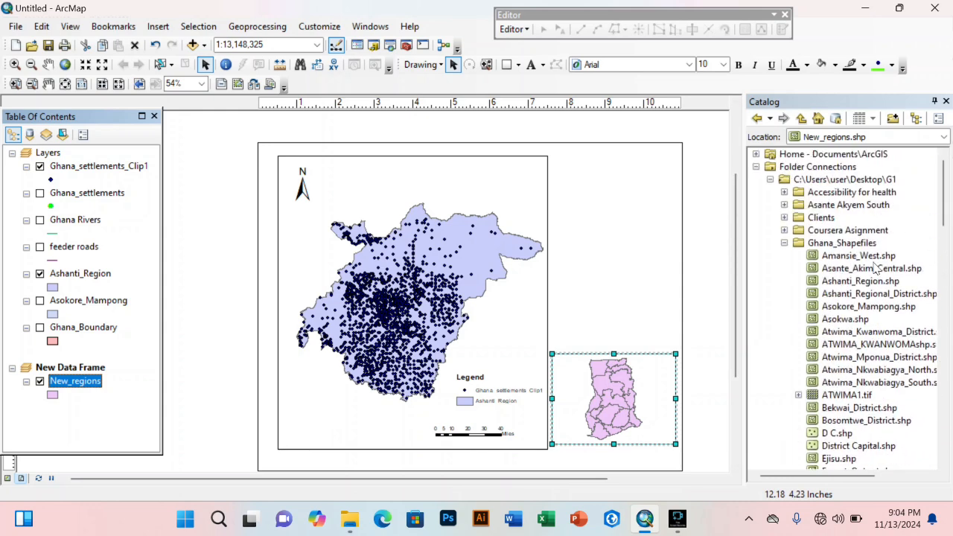
drag(863, 280, 616, 428)
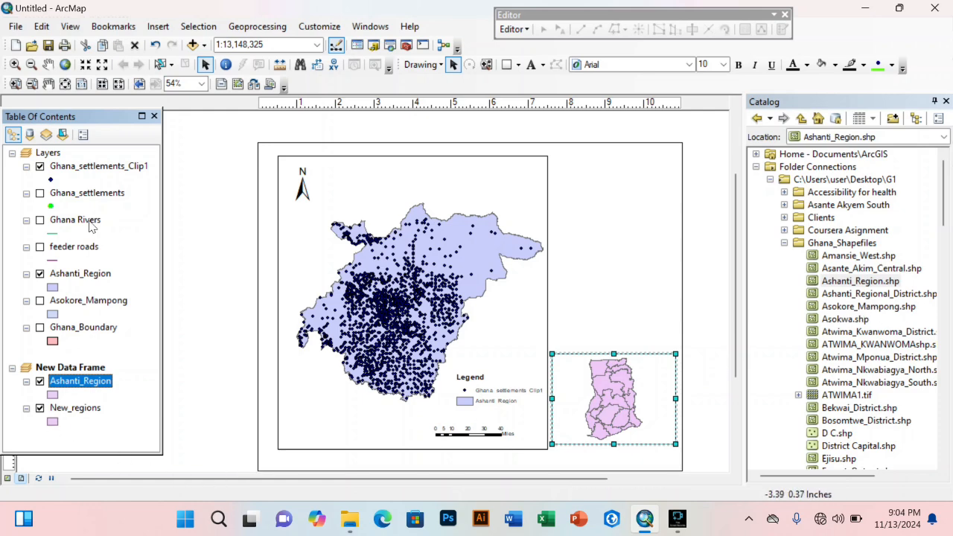
Step: Set the New_regions symbol to a hollow fill with black outline
click(53, 421)
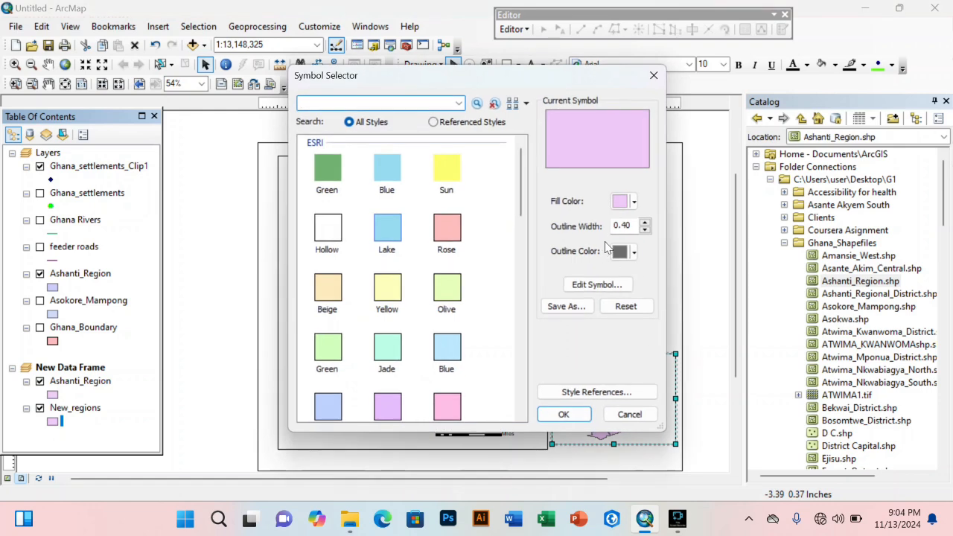
click(625, 203)
click(630, 268)
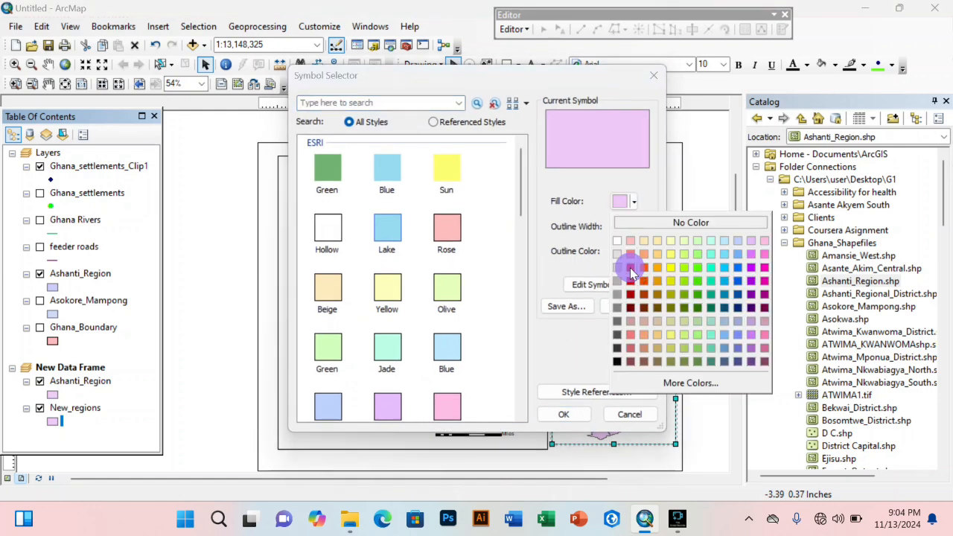
click(564, 414)
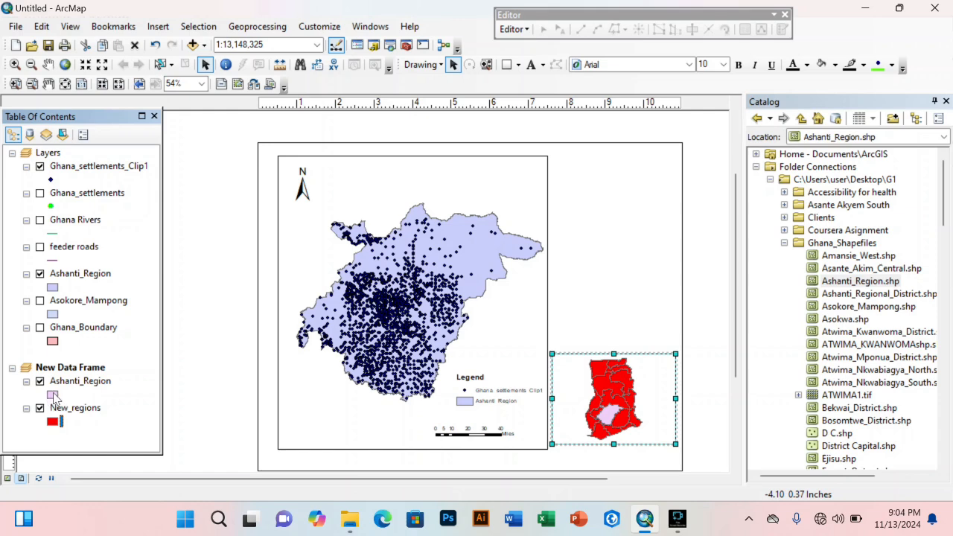
click(53, 422)
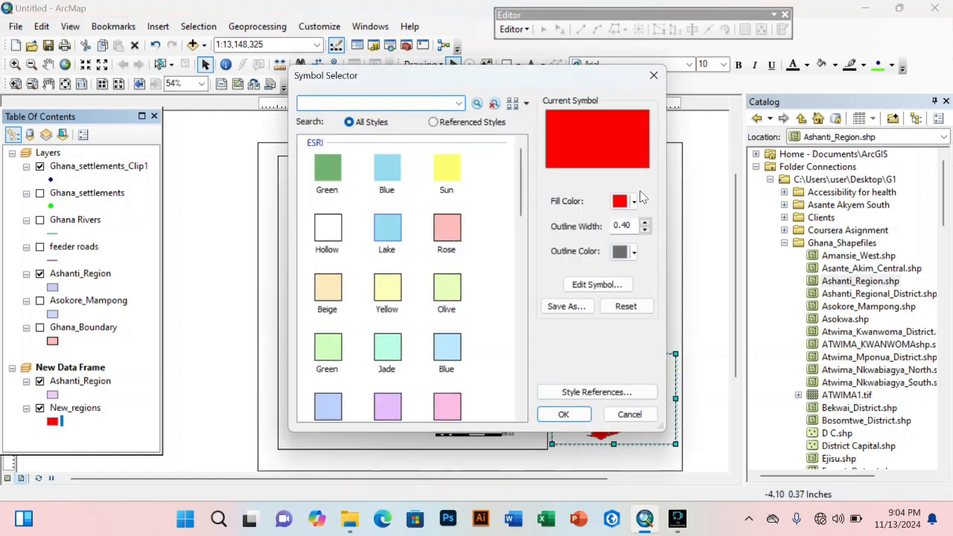
click(326, 238)
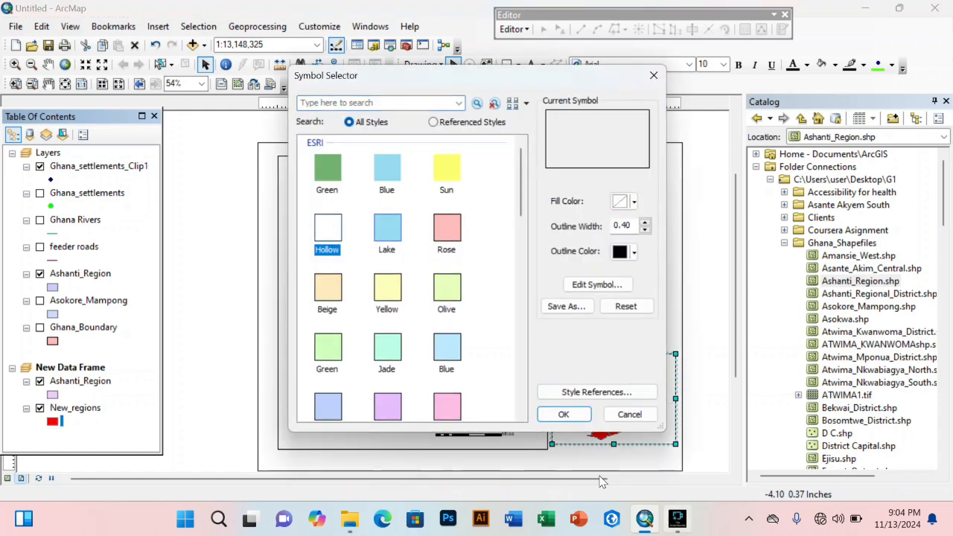
click(563, 414)
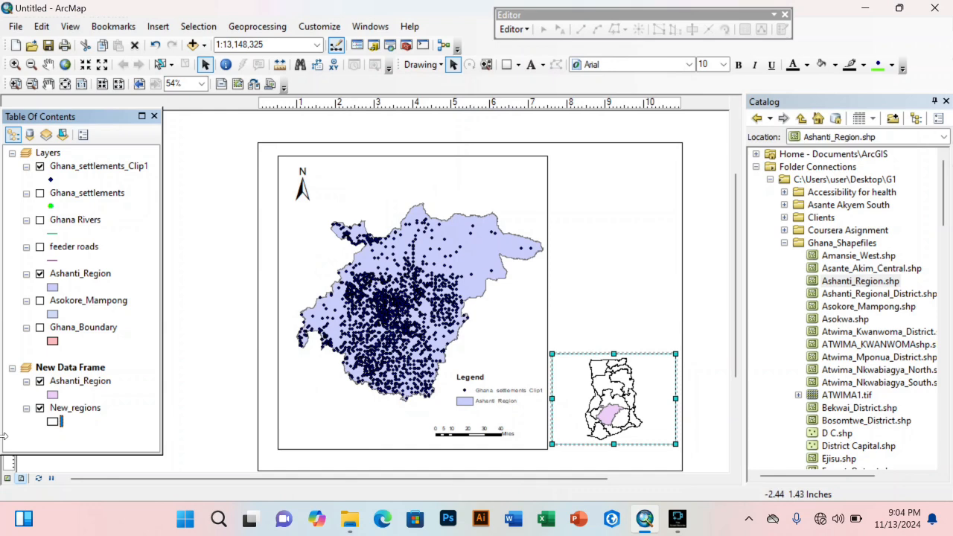
Step: Fill the inset's Ashanti_Region symbol with red
click(52, 395)
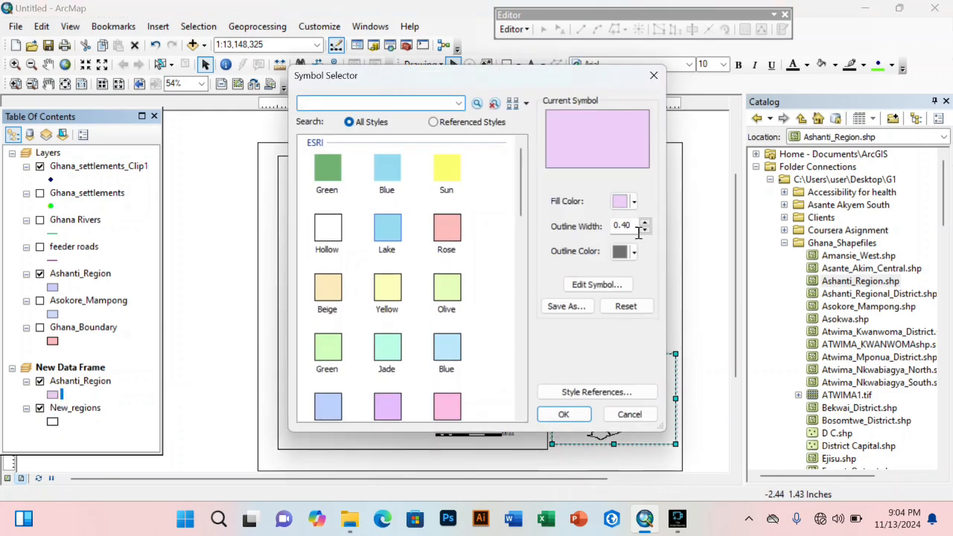
click(632, 201)
click(632, 268)
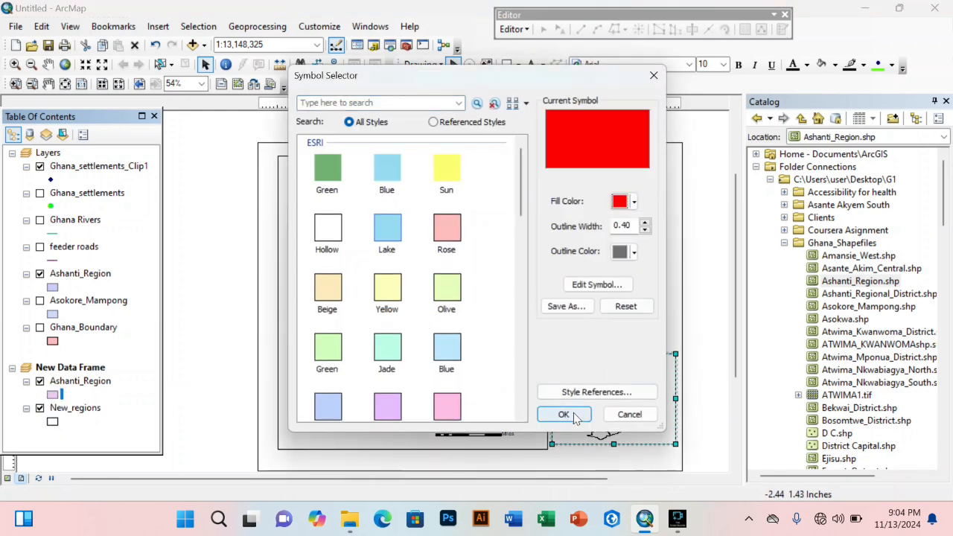
click(564, 414)
click(700, 323)
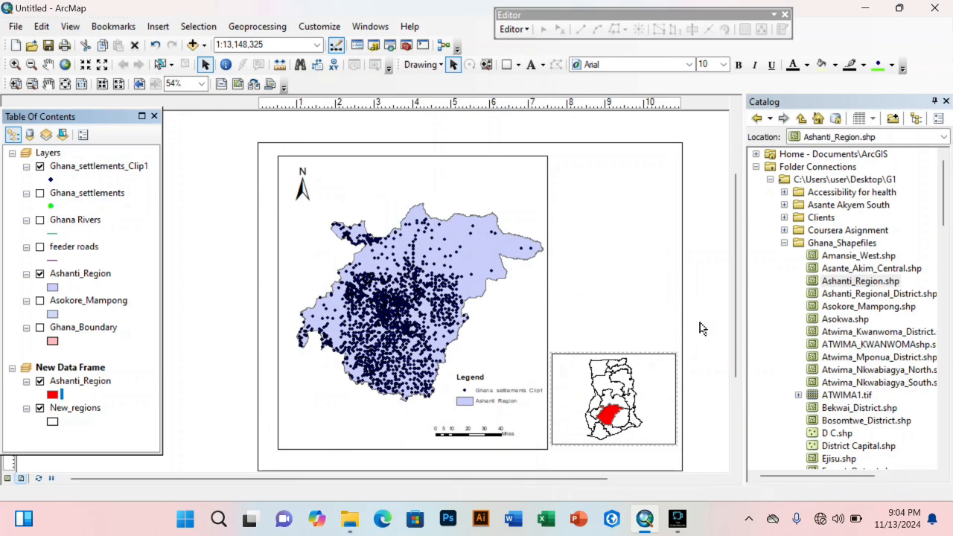
Step: Nudge the Ghana inset frame slightly lower on the page, then open the Insert menu
click(648, 401)
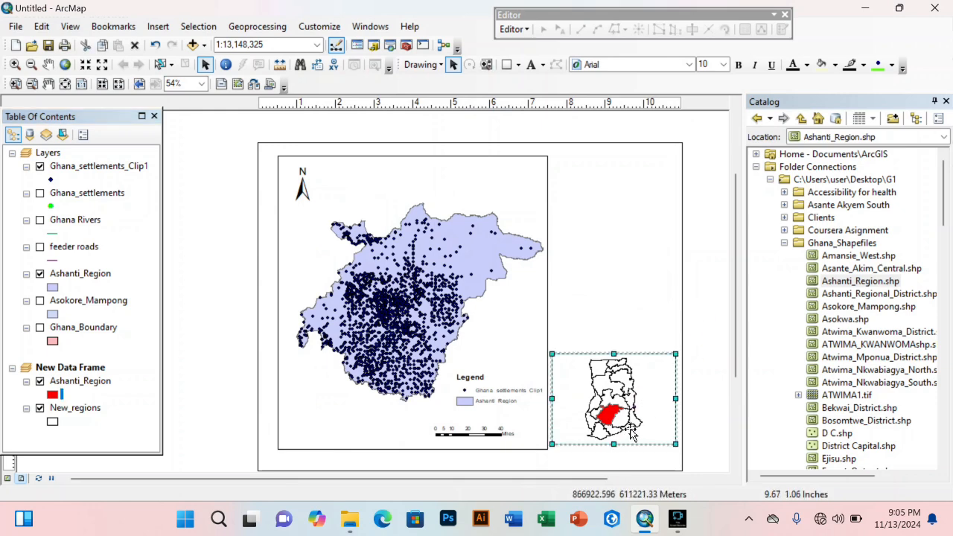
drag(632, 434, 633, 438)
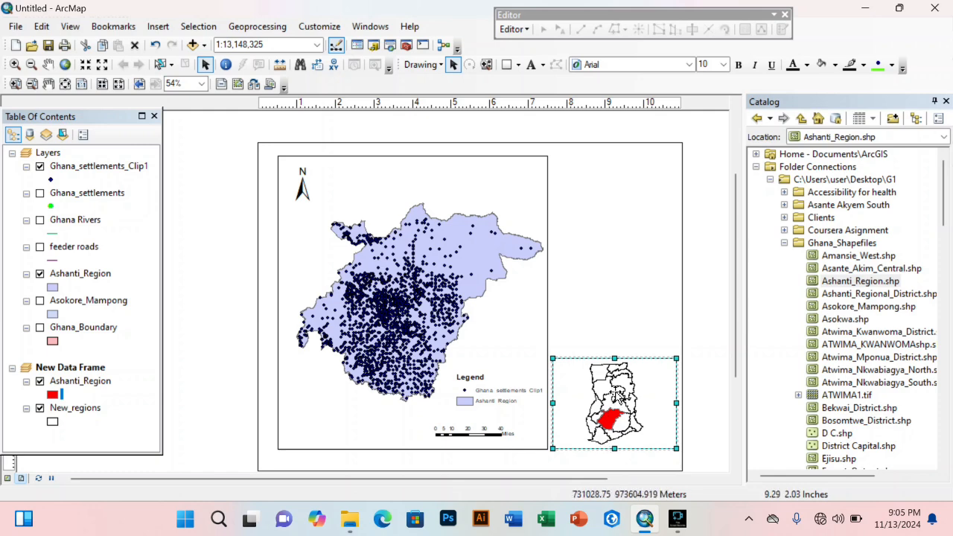
click(695, 390)
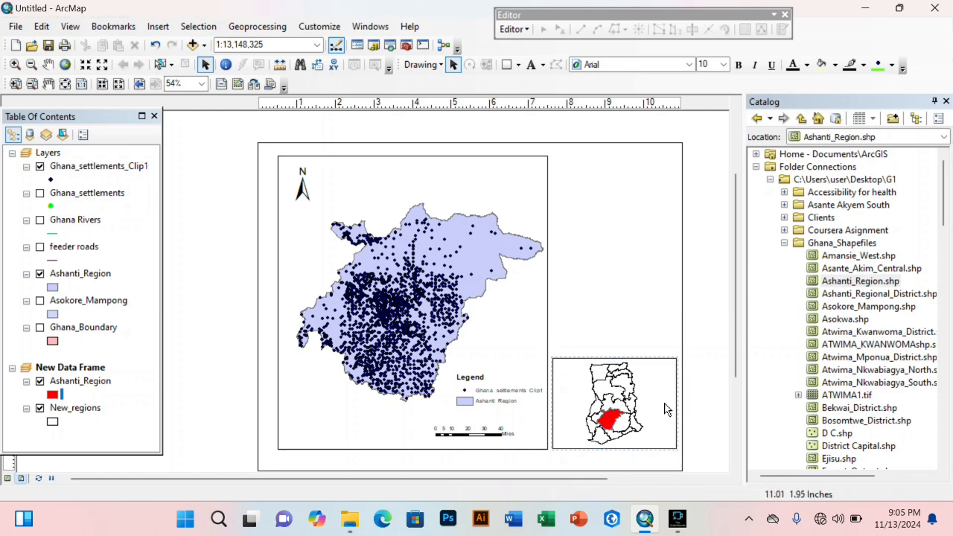
click(158, 27)
Step: Insert an embedded object, choosing Microsoft Word Document as the object type
click(176, 214)
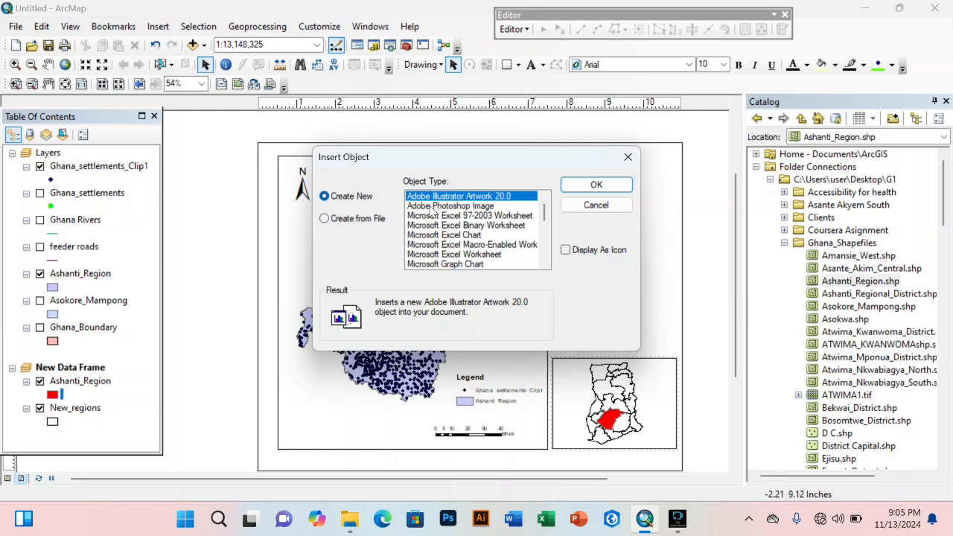
click(543, 216)
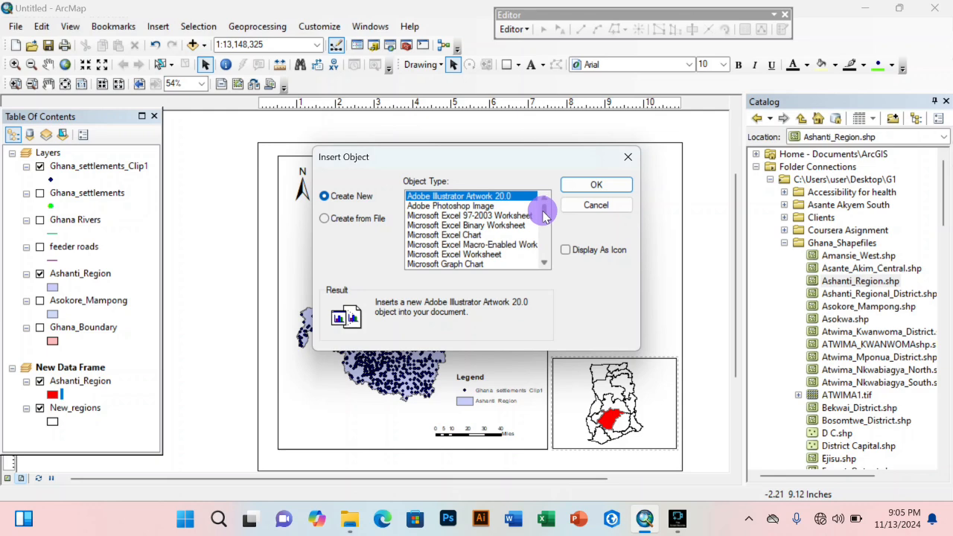
drag(544, 211, 544, 226)
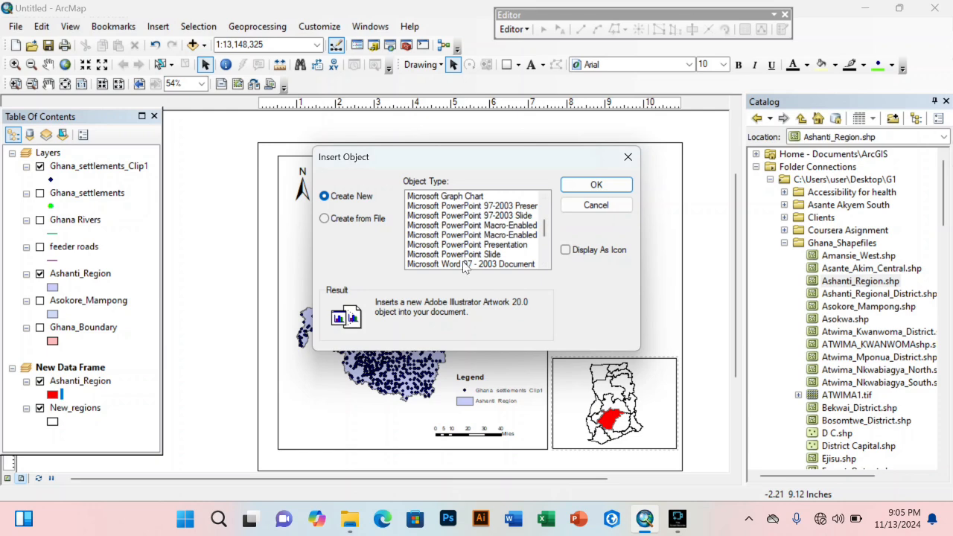
scroll(469, 264, down, 1)
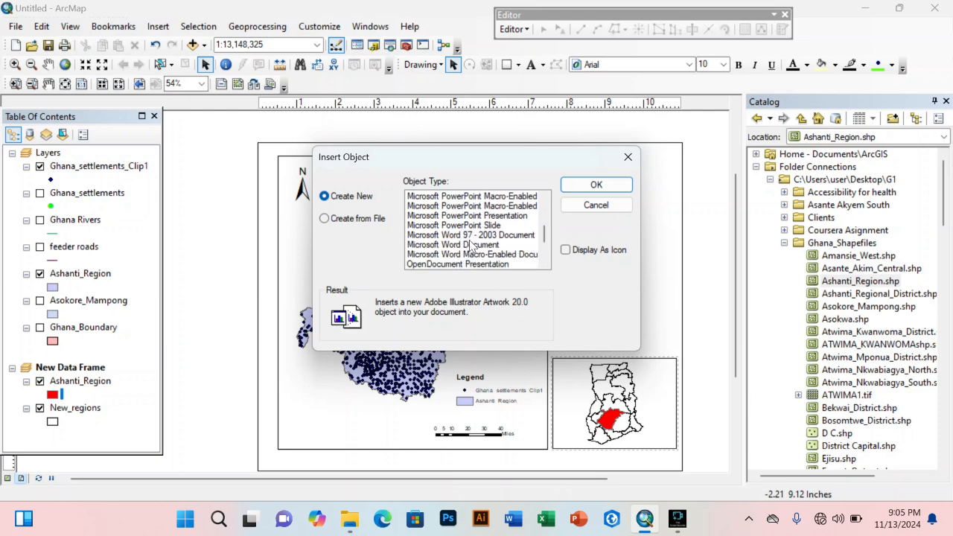
click(474, 245)
click(592, 188)
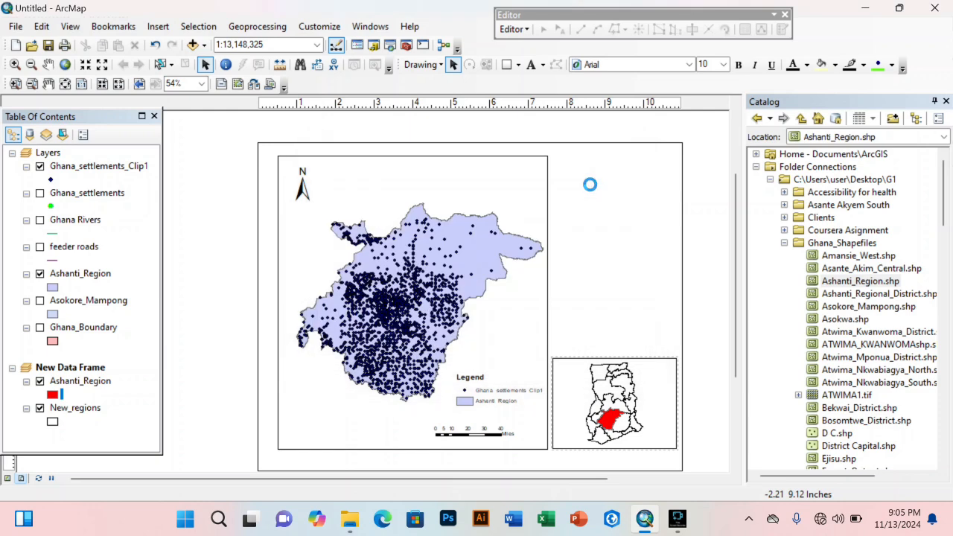
Step: Draw a diagonal arrow line in the embedded Word document and return to the layout
click(108, 36)
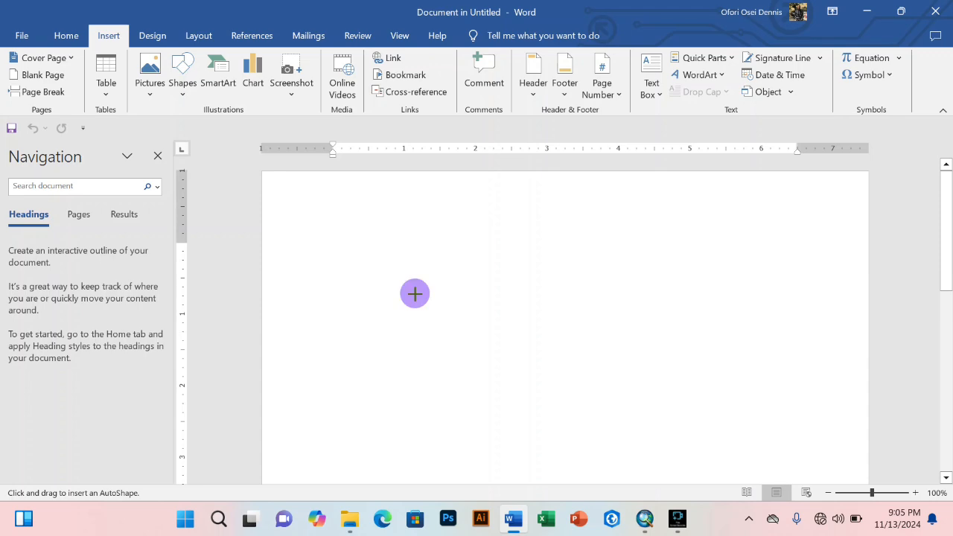
drag(415, 294, 623, 455)
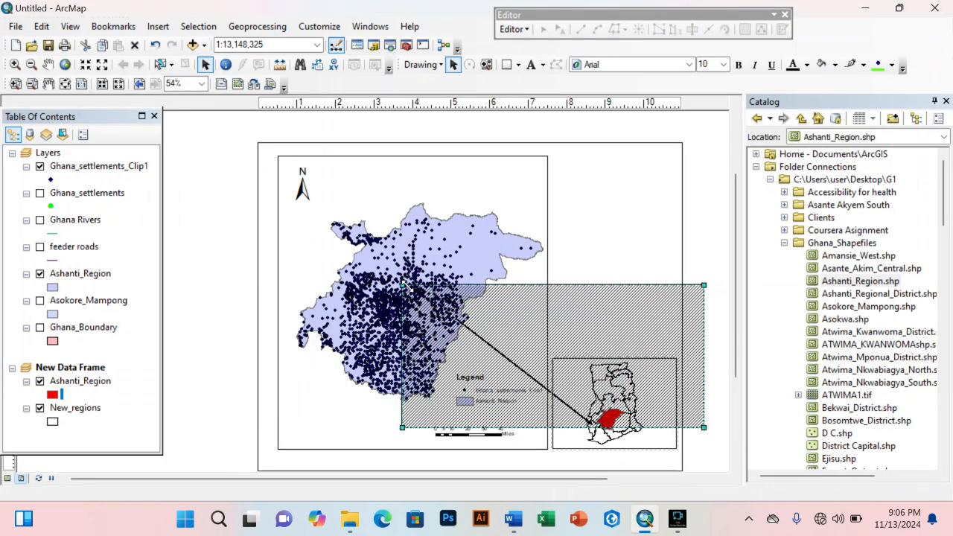
mouse_move(531, 524)
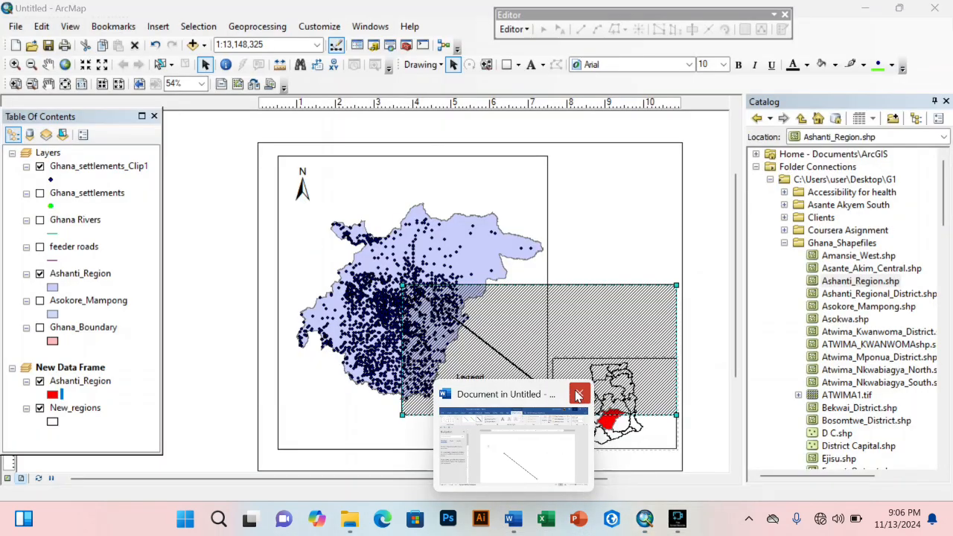
click(579, 394)
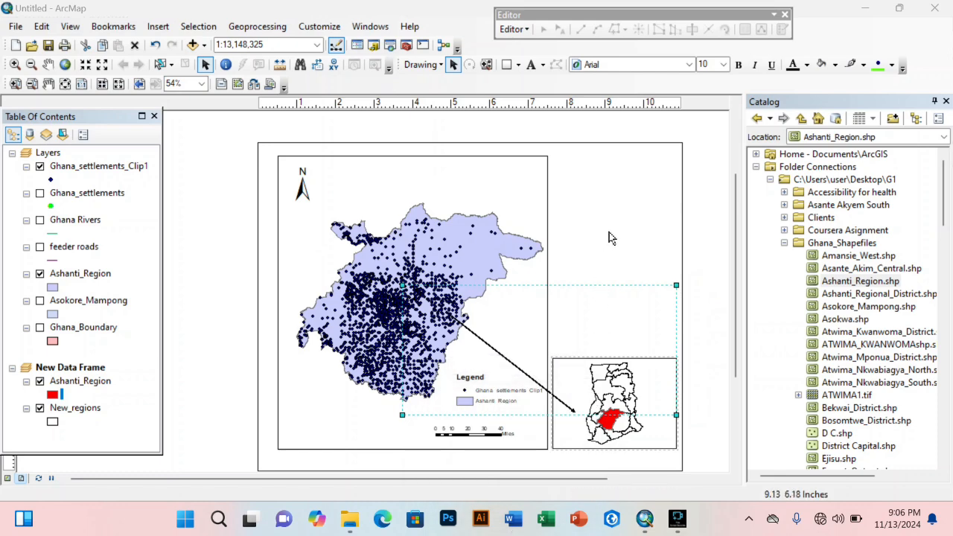
Step: Stretch and shift the arrow so it links the Ashanti map to the red inset region
click(567, 412)
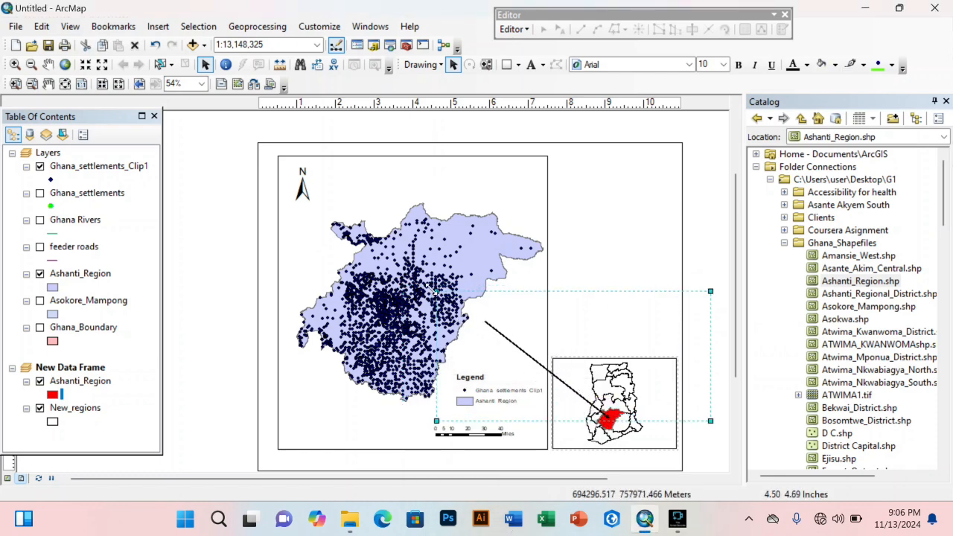
drag(436, 292, 408, 277)
drag(613, 406, 618, 405)
click(696, 253)
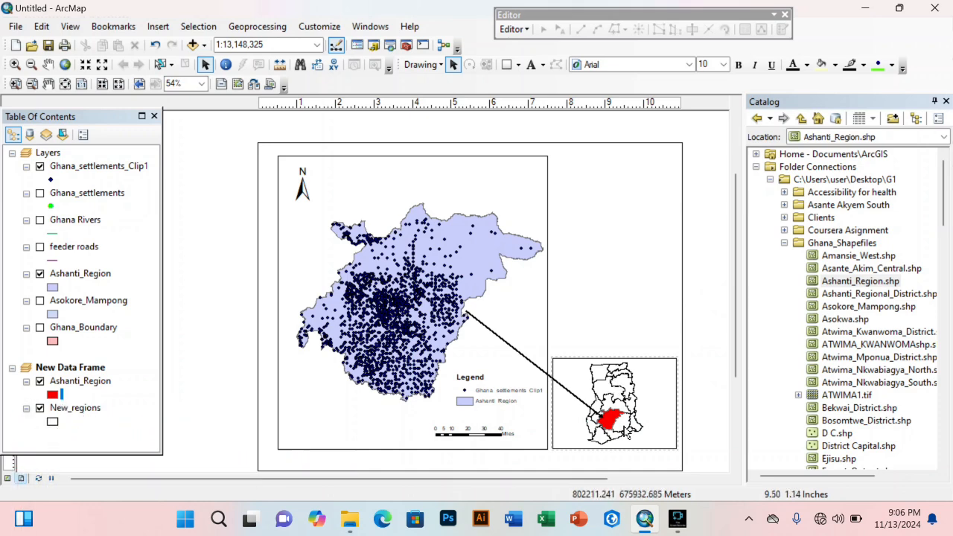
click(698, 307)
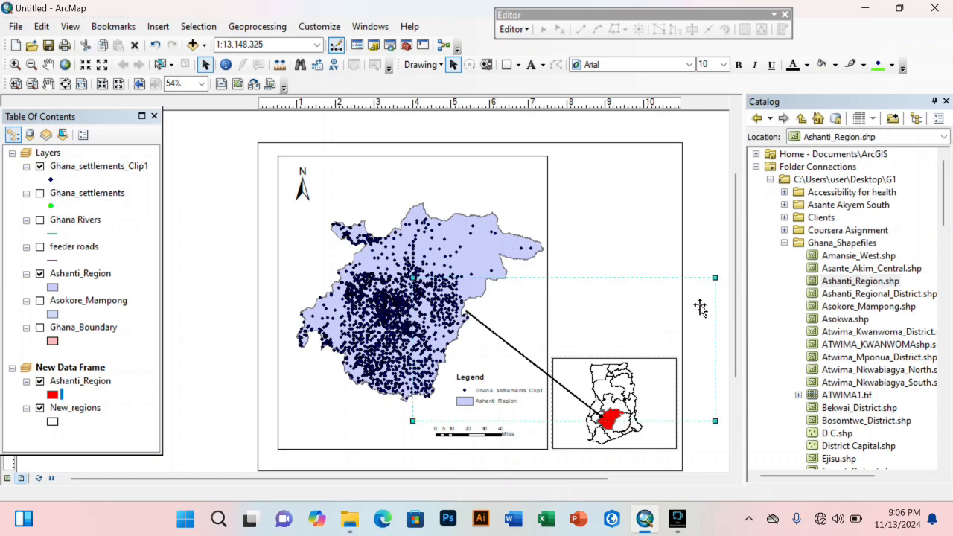
click(698, 228)
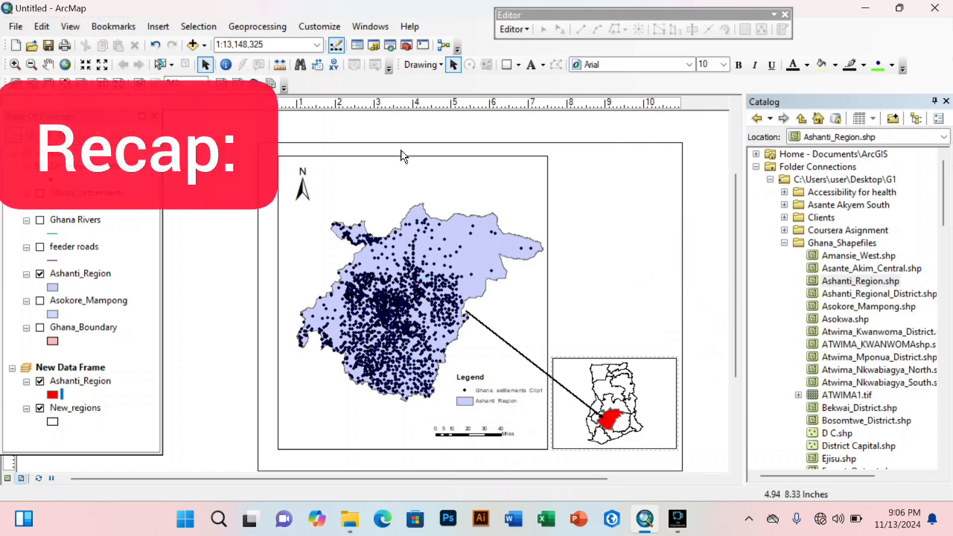